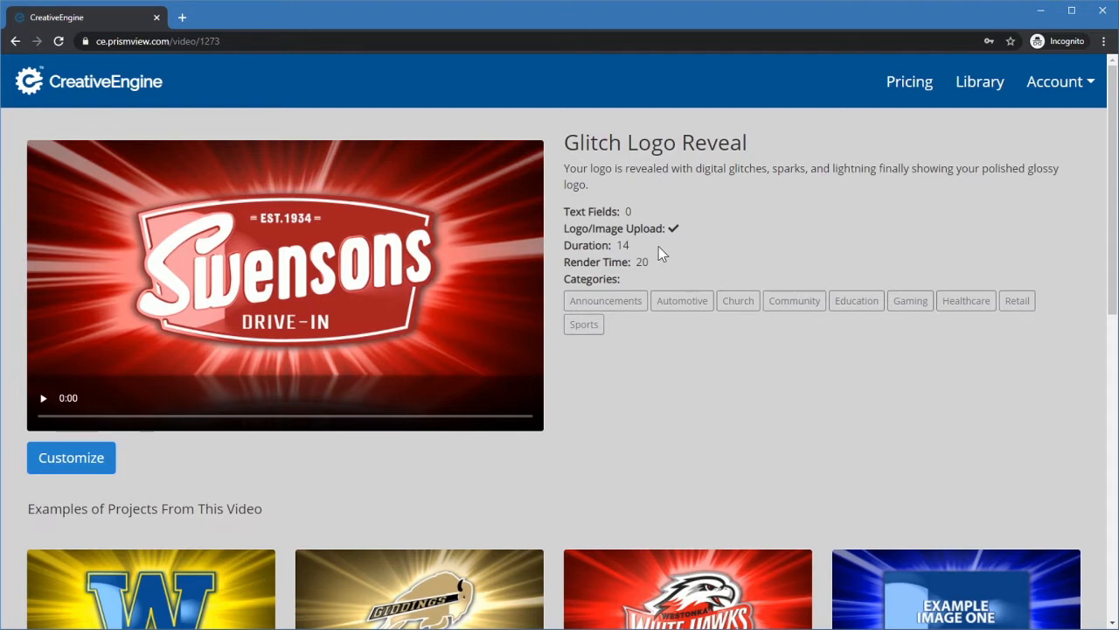
Play part of the Glitch Logo Reveal preview, pause it, and look over the example projects made from the video
{"action": "left_click", "coordinate": [42, 397]}
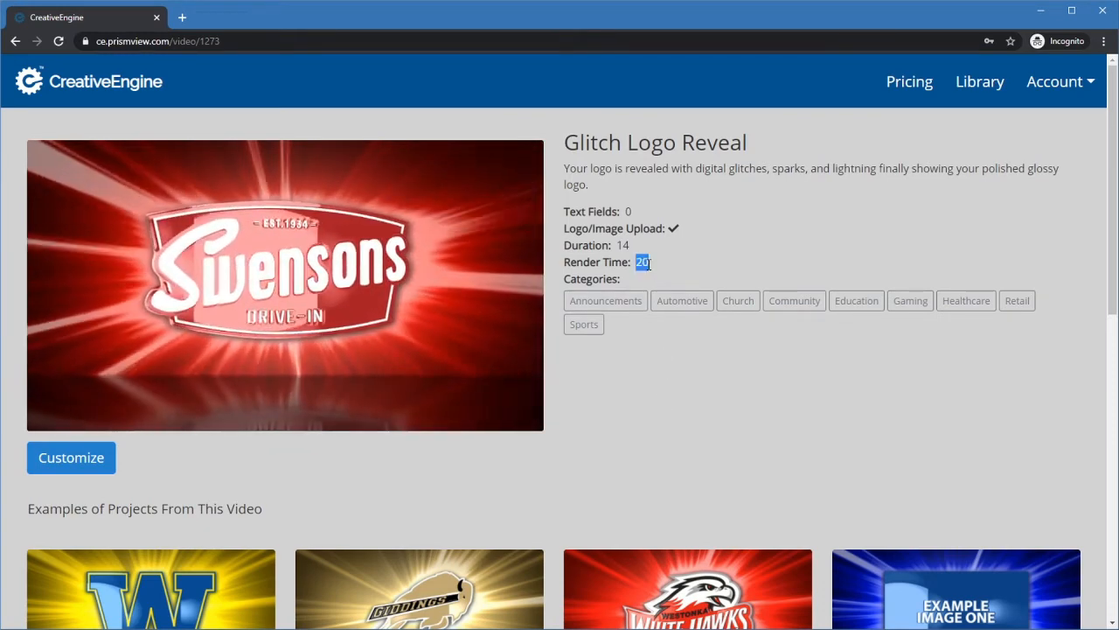
{"action": "mouse_move", "coordinate": [270, 393]}
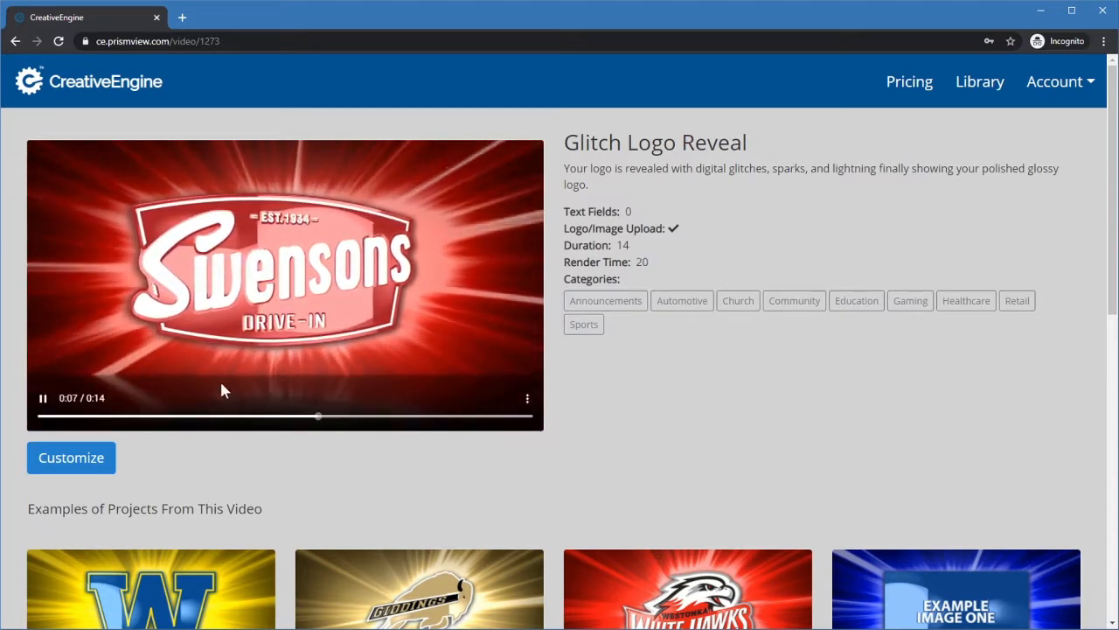
{"action": "left_click", "coordinate": [44, 400]}
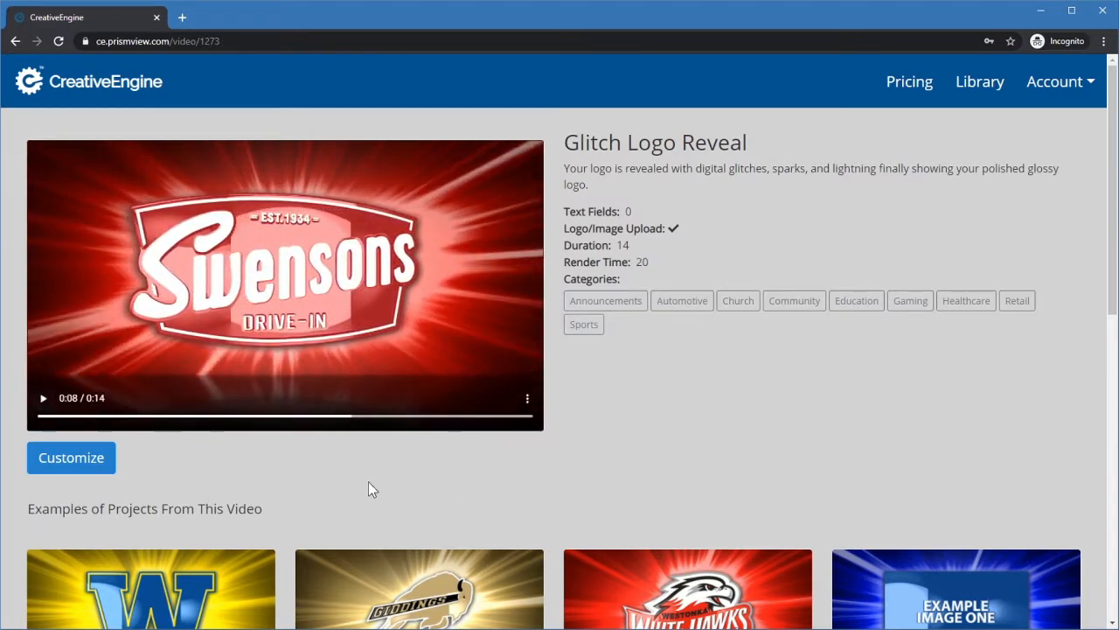
{"action": "scroll", "coordinate": [287, 470], "scroll_direction": "down", "scroll_amount": 1}
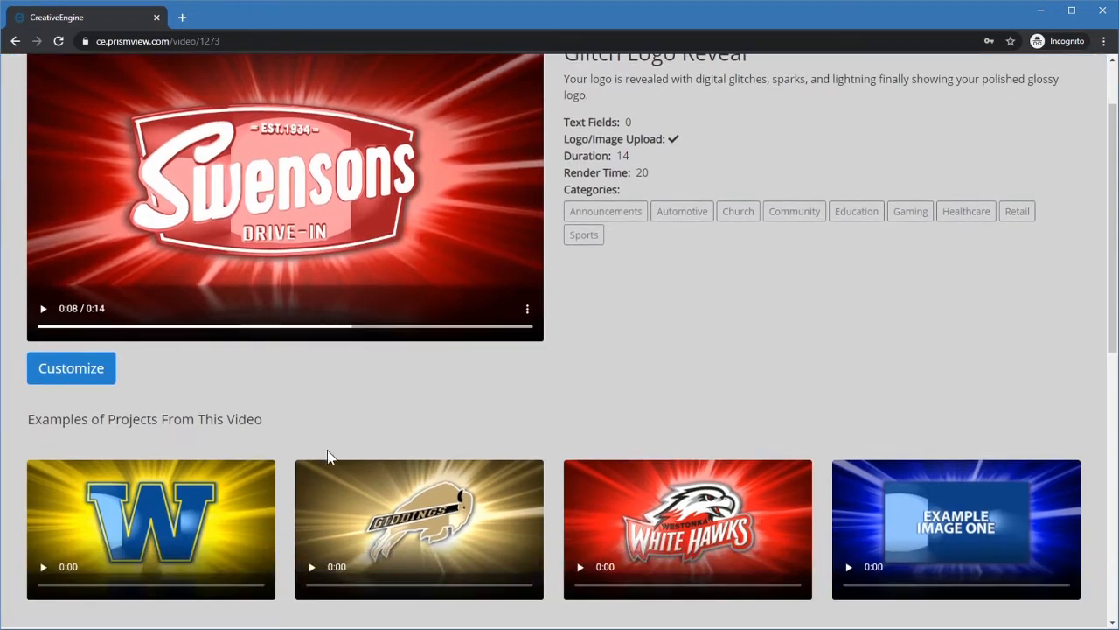
{"action": "scroll", "coordinate": [345, 379], "scroll_direction": "up", "scroll_amount": 1}
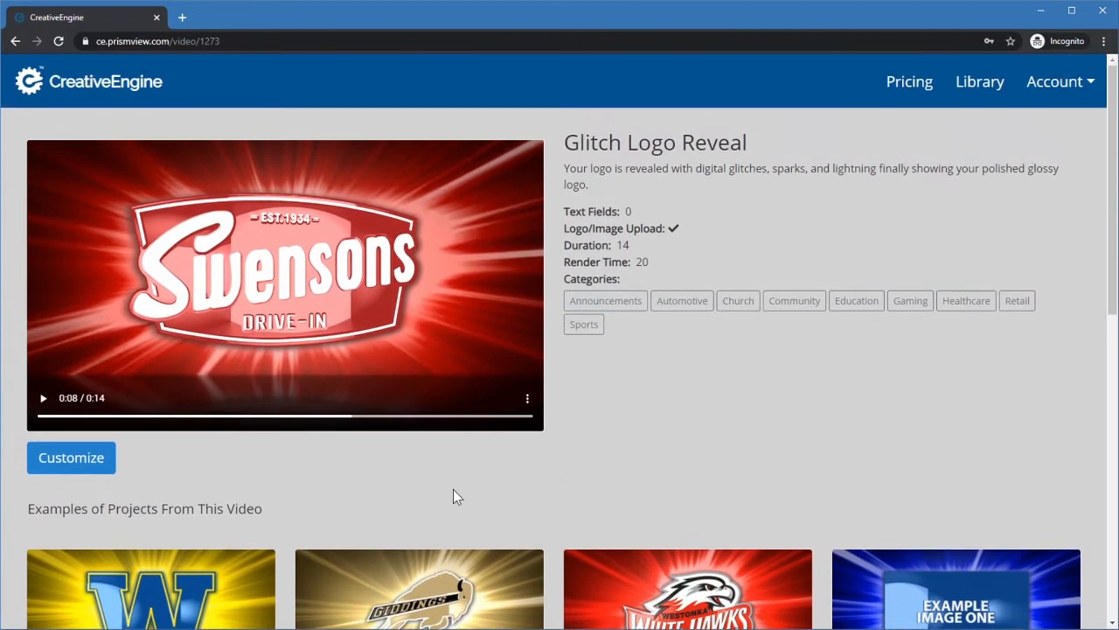
{"action": "scroll", "coordinate": [307, 465], "scroll_direction": "down", "scroll_amount": 2}
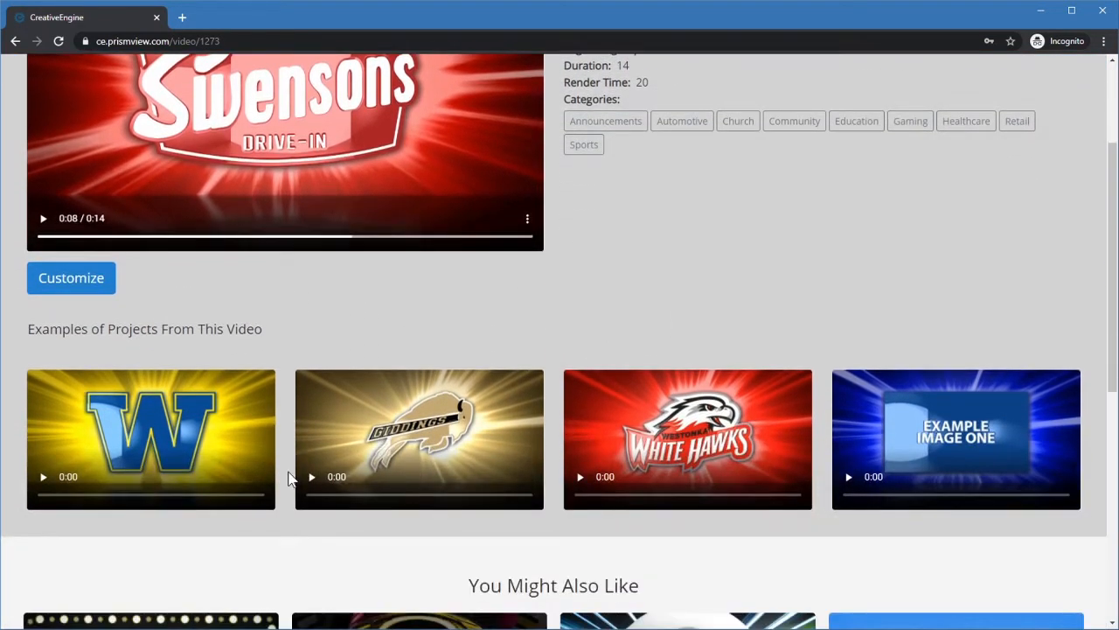
{"action": "scroll", "coordinate": [289, 478], "scroll_direction": "up", "scroll_amount": 1}
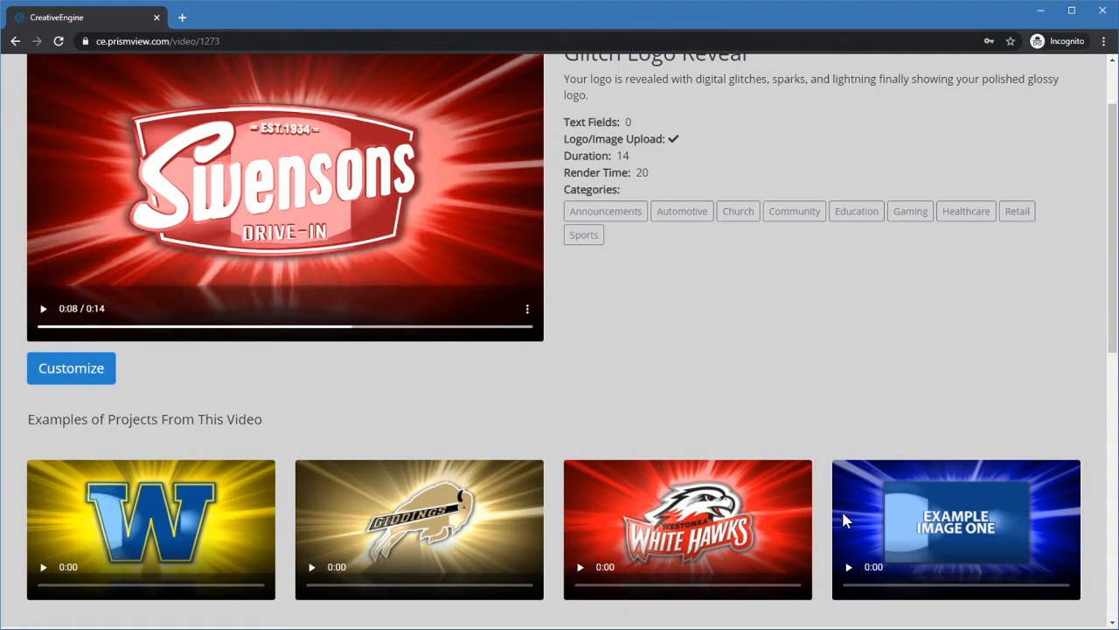
{"action": "scroll", "coordinate": [516, 469], "scroll_direction": "up", "scroll_amount": 1}
Start customizing the Glitch Logo Reveal video and look over the wizard's file stage
{"action": "left_click", "coordinate": [75, 472]}
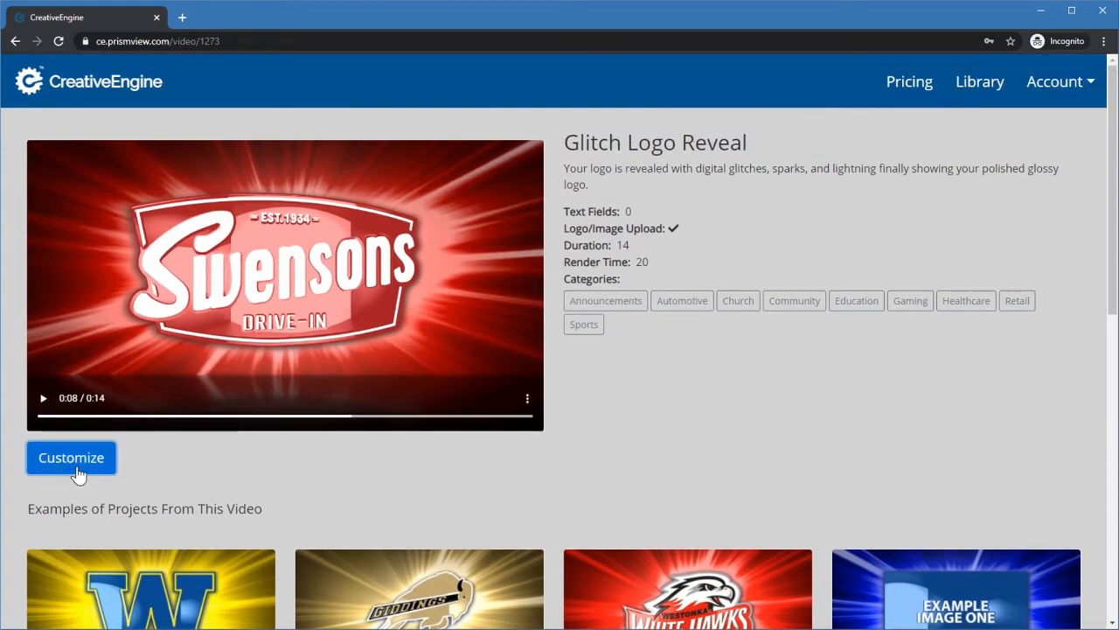
{"action": "left_click", "coordinate": [458, 229]}
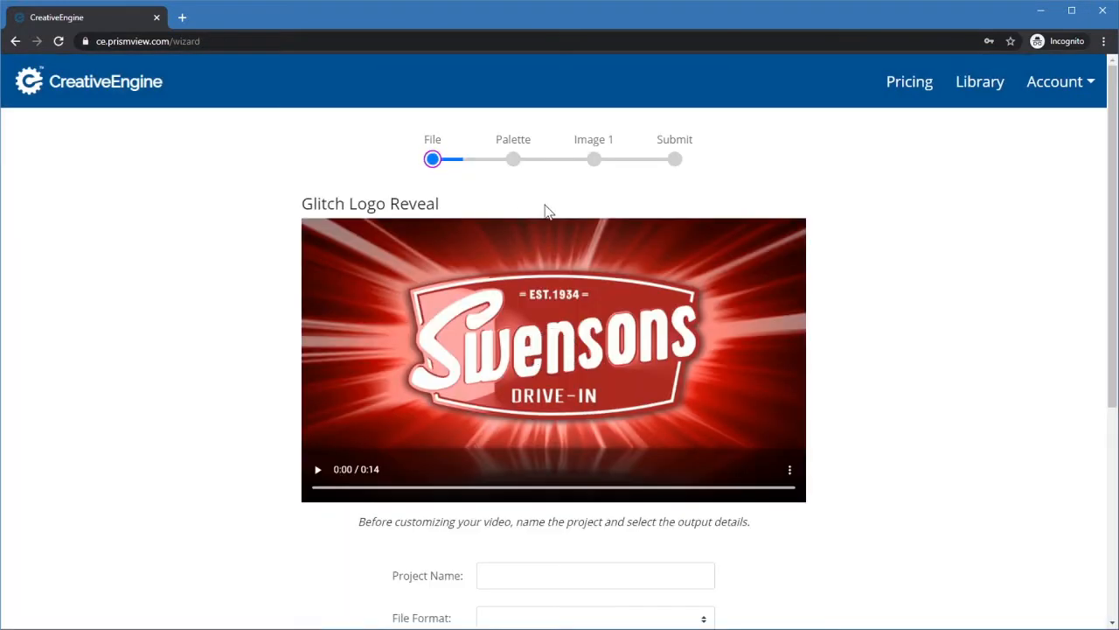
{"action": "scroll", "coordinate": [869, 230], "scroll_direction": "down", "scroll_amount": 1}
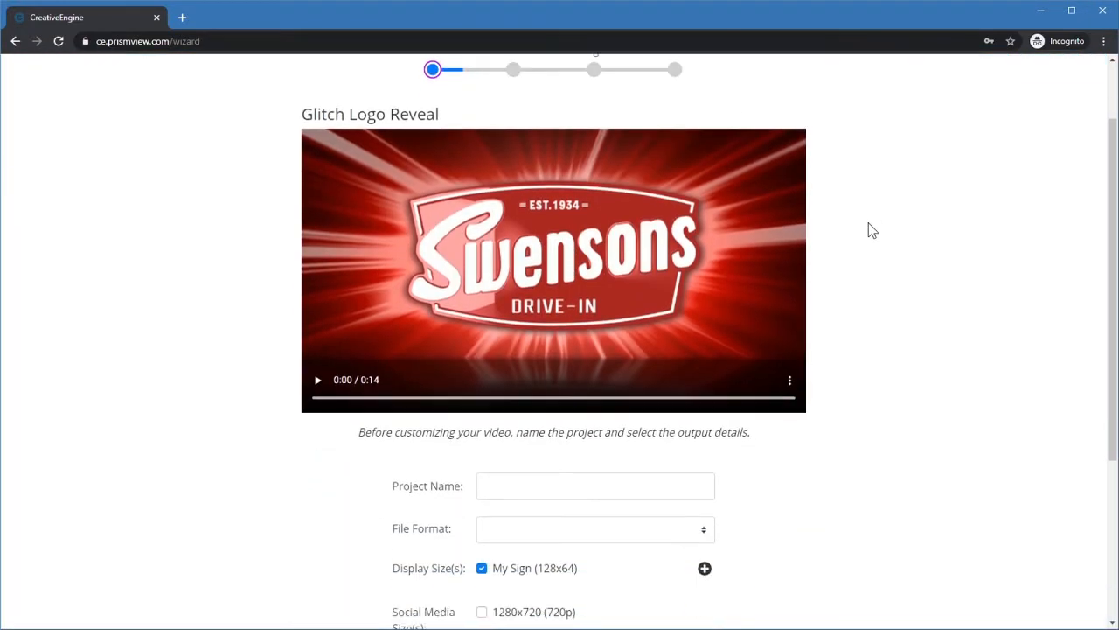
{"action": "scroll", "coordinate": [869, 229], "scroll_direction": "up", "scroll_amount": 1}
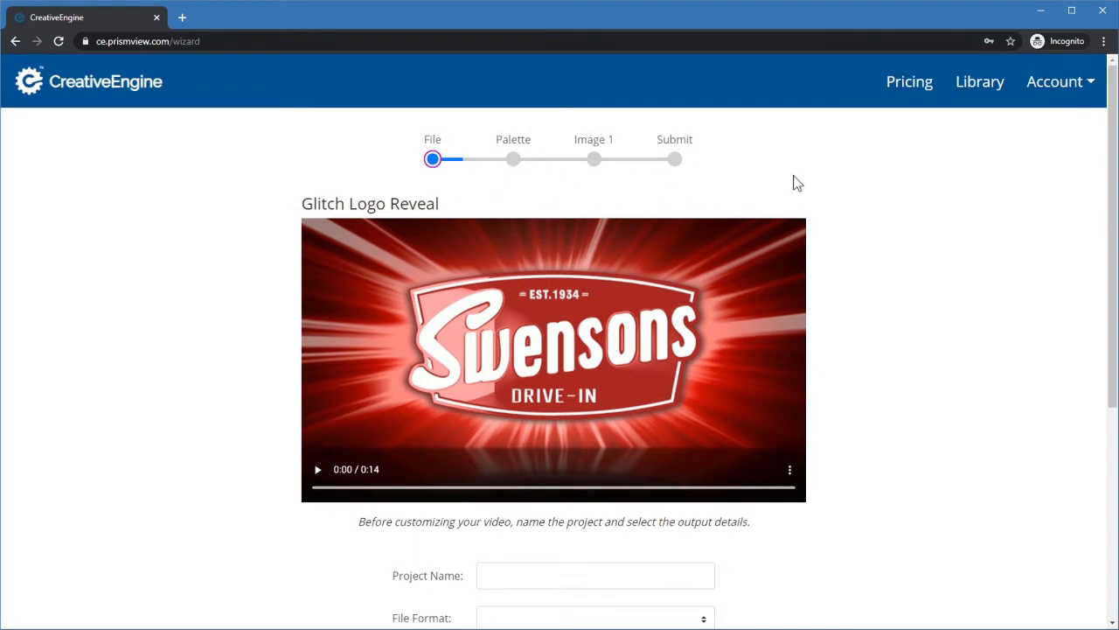
Name the project "name", set its file format to MP4, and continue to the palette stage
{"action": "scroll", "coordinate": [902, 198], "scroll_direction": "down", "scroll_amount": 2}
{"action": "left_click", "coordinate": [613, 393]}
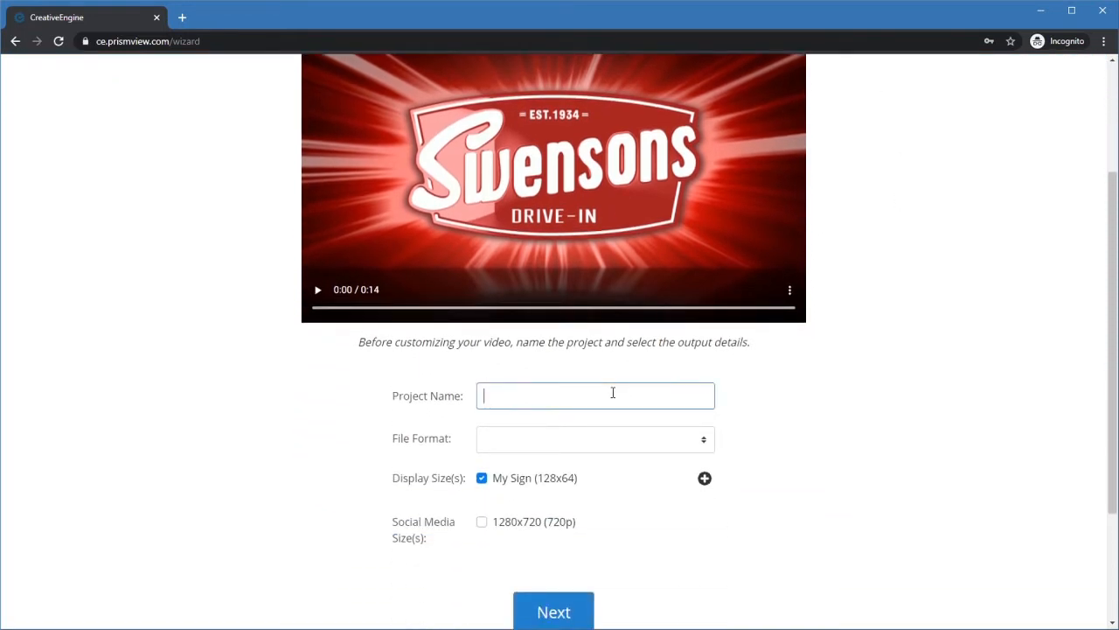
{"action": "type", "text": "name"}
{"action": "left_click", "coordinate": [586, 443]}
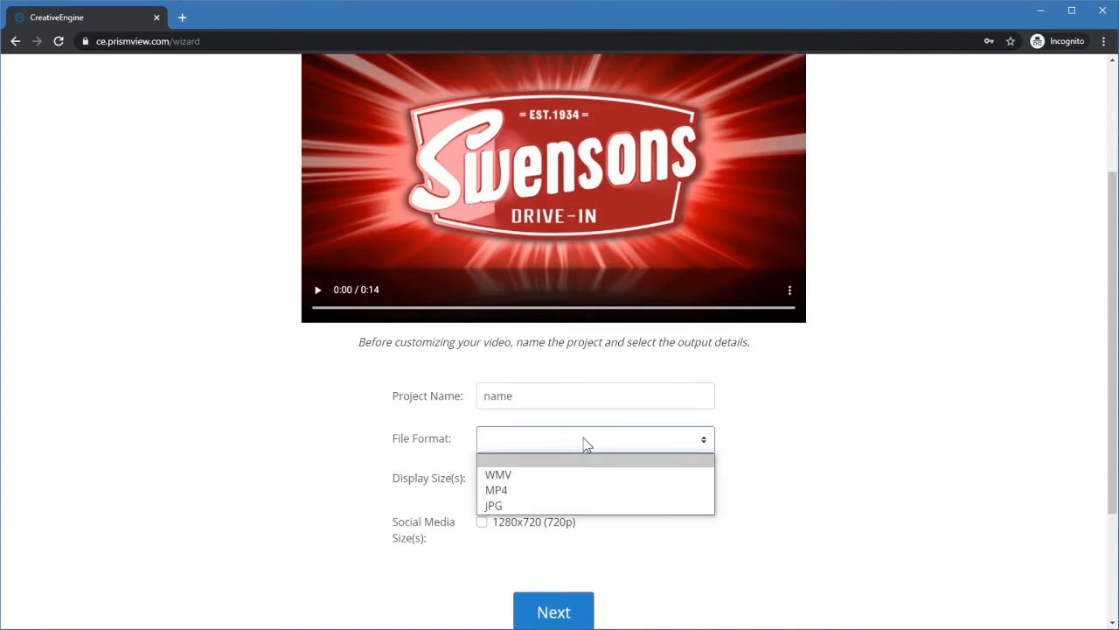
{"action": "left_click", "coordinate": [584, 497]}
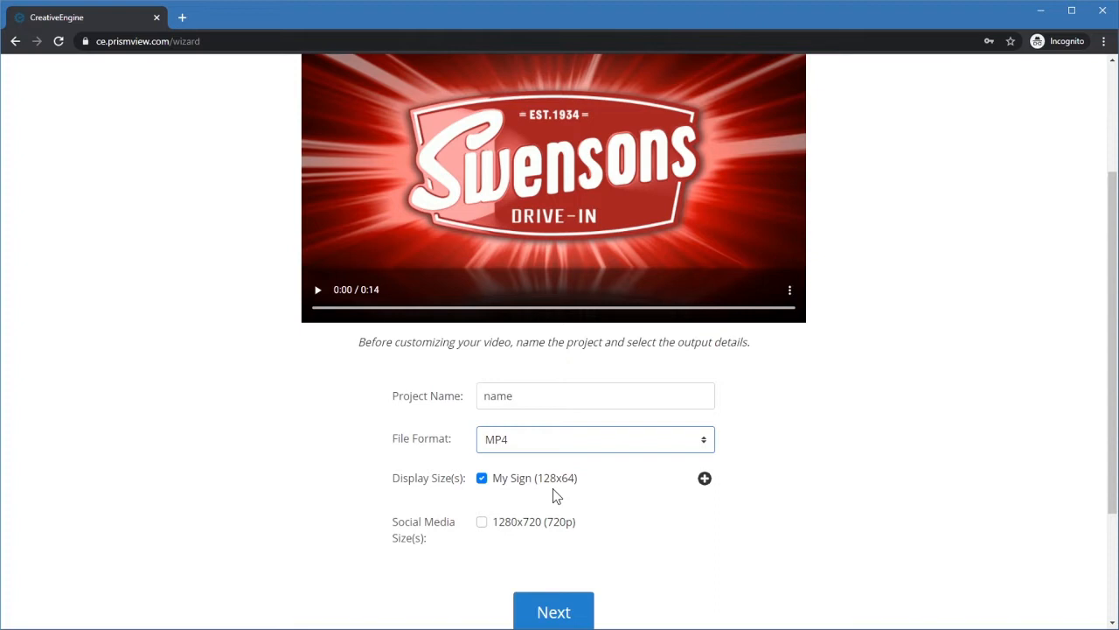
{"action": "scroll", "coordinate": [553, 489], "scroll_direction": "down", "scroll_amount": 1}
{"action": "left_click", "coordinate": [559, 538]}
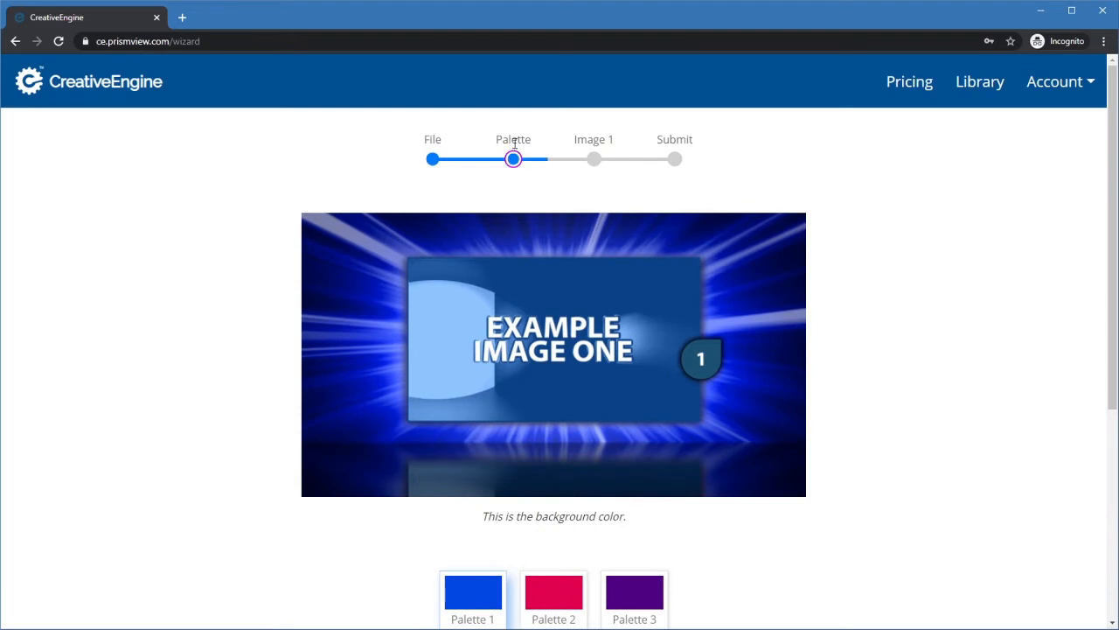
Try the Palette 2 and Palette 3 presets for the background color, returning to Palette 2
{"action": "left_click_drag", "start_coordinate": [502, 138], "coordinate": [521, 142]}
{"action": "left_click", "coordinate": [541, 186]}
{"action": "scroll", "coordinate": [869, 327], "scroll_direction": "down", "scroll_amount": 1}
{"action": "scroll", "coordinate": [869, 327], "scroll_direction": "up", "scroll_amount": 1}
{"action": "scroll", "coordinate": [466, 453], "scroll_direction": "down", "scroll_amount": 1}
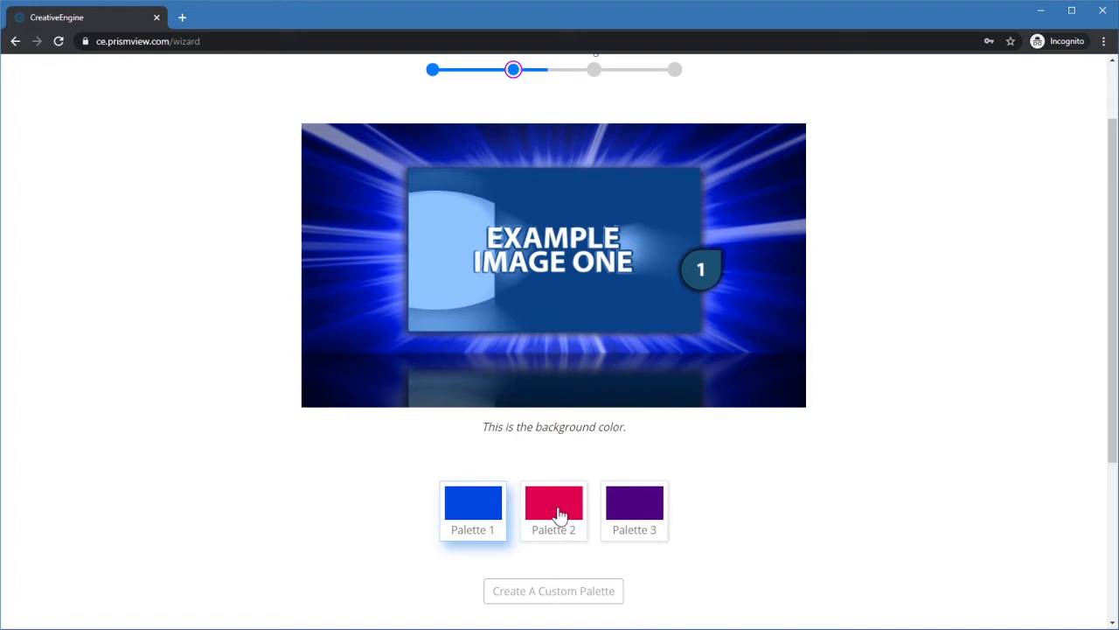
{"action": "left_click", "coordinate": [578, 538]}
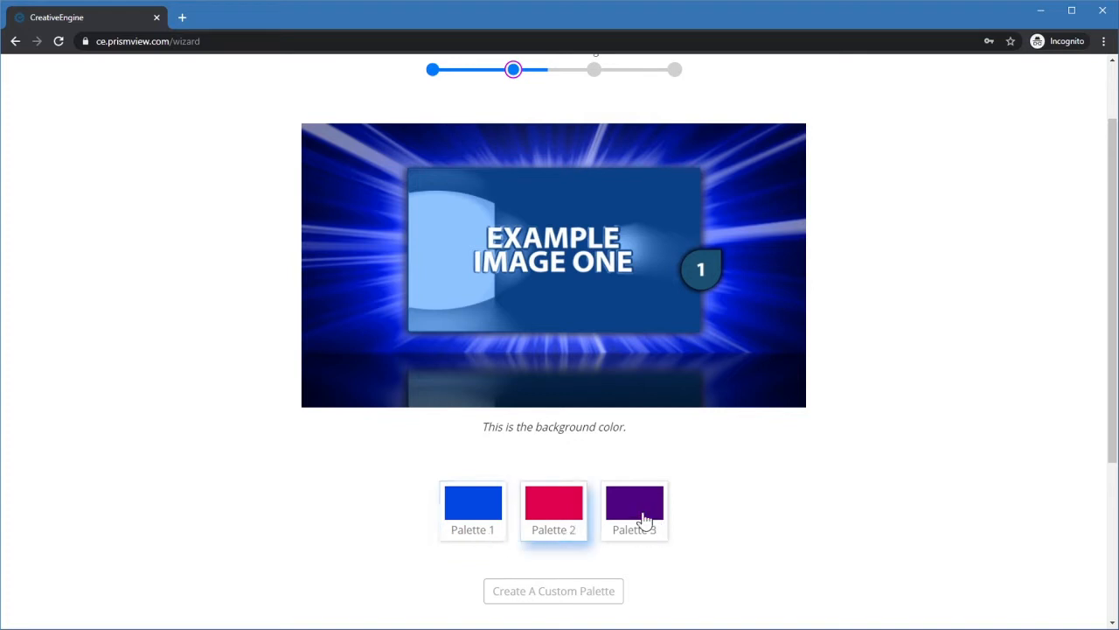
{"action": "left_click", "coordinate": [643, 525]}
{"action": "left_click", "coordinate": [567, 516]}
Start a custom palette and set Color 1 to a bright green, about #2CDE9B
{"action": "left_click", "coordinate": [569, 598]}
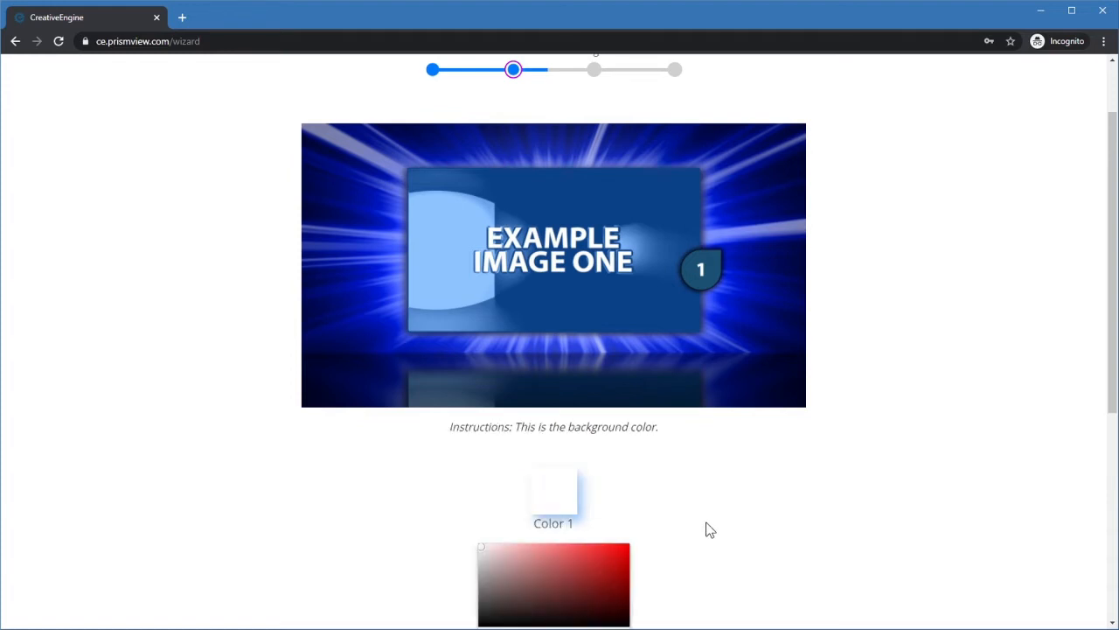
{"action": "scroll", "coordinate": [705, 527], "scroll_direction": "down", "scroll_amount": 1}
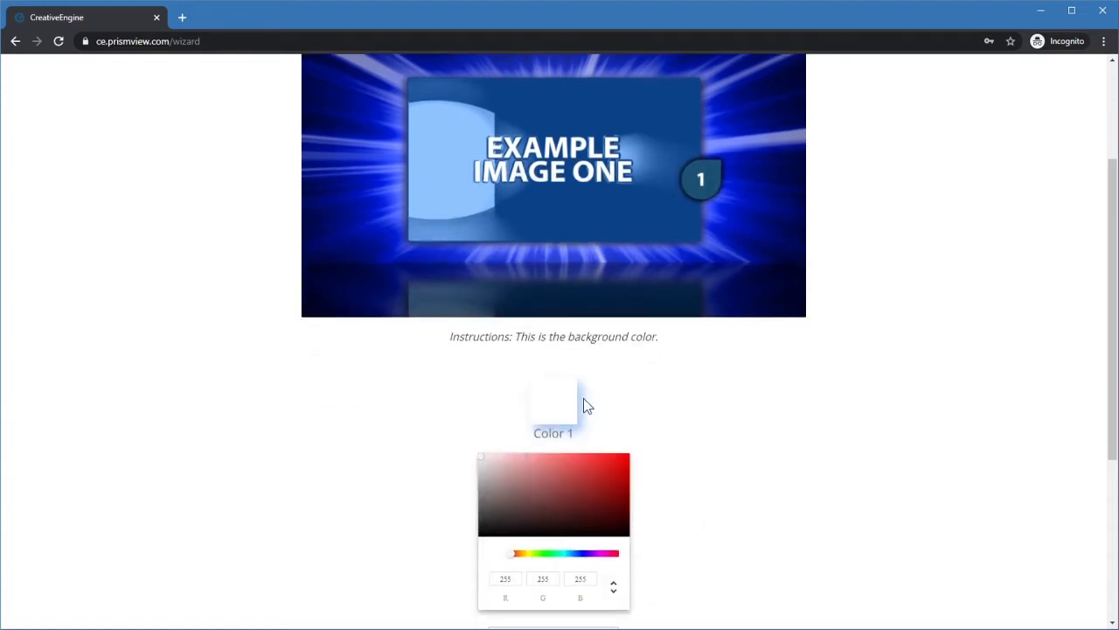
{"action": "left_click_drag", "start_coordinate": [530, 493], "coordinate": [600, 467]}
{"action": "left_click_drag", "start_coordinate": [518, 554], "coordinate": [536, 579]}
Cycle the color value display through HSL, CMYK and HEX, returning to RGB
{"action": "left_click", "coordinate": [613, 587]}
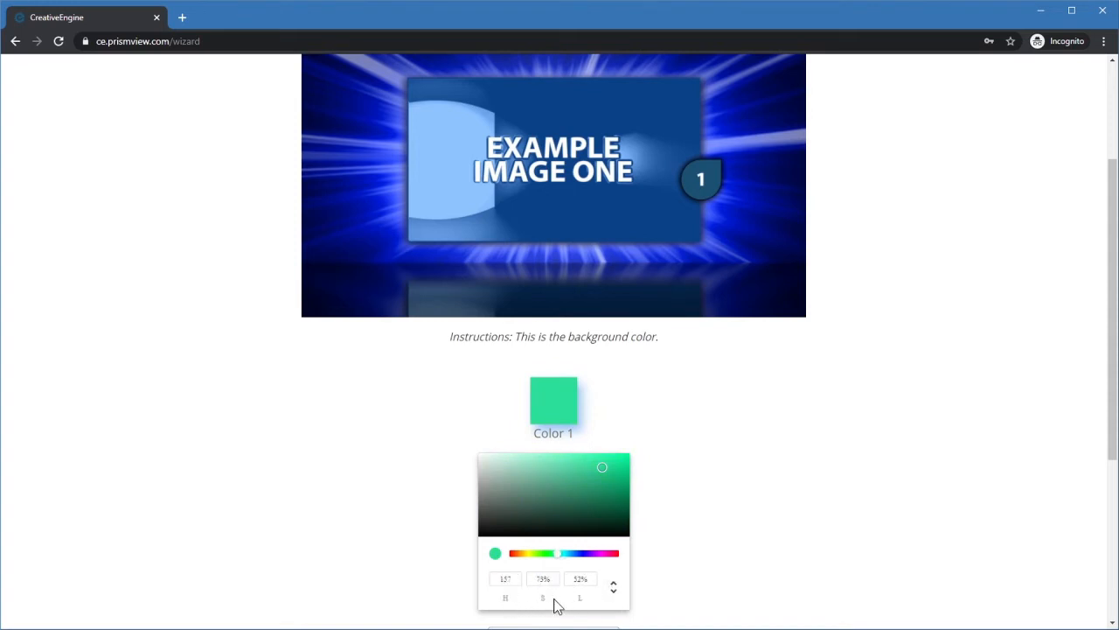
{"action": "left_click", "coordinate": [615, 589]}
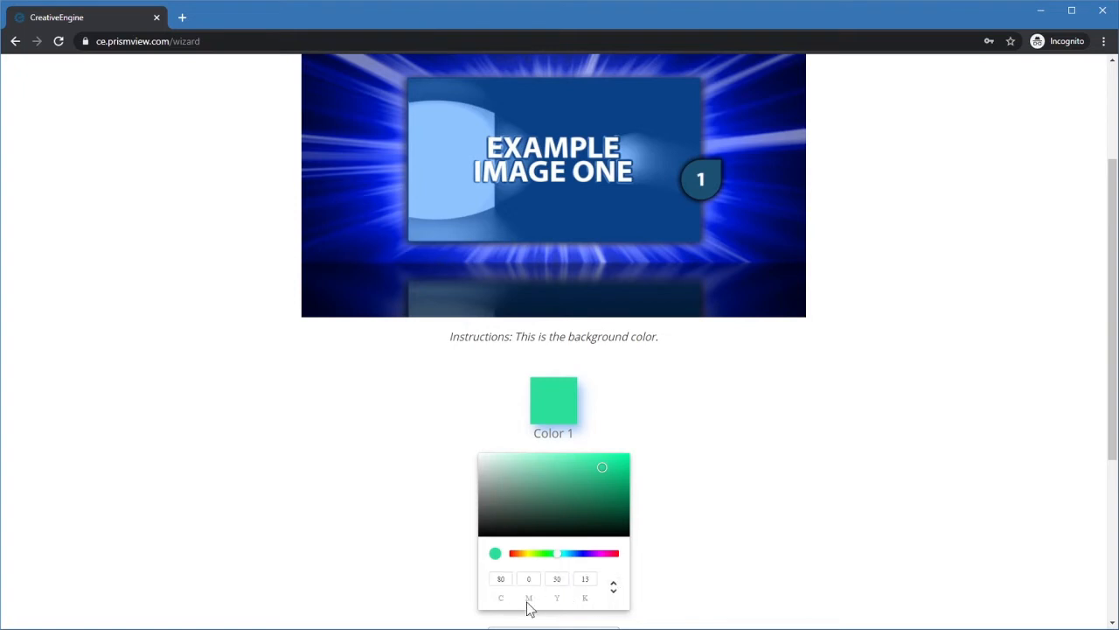
{"action": "left_click", "coordinate": [615, 589]}
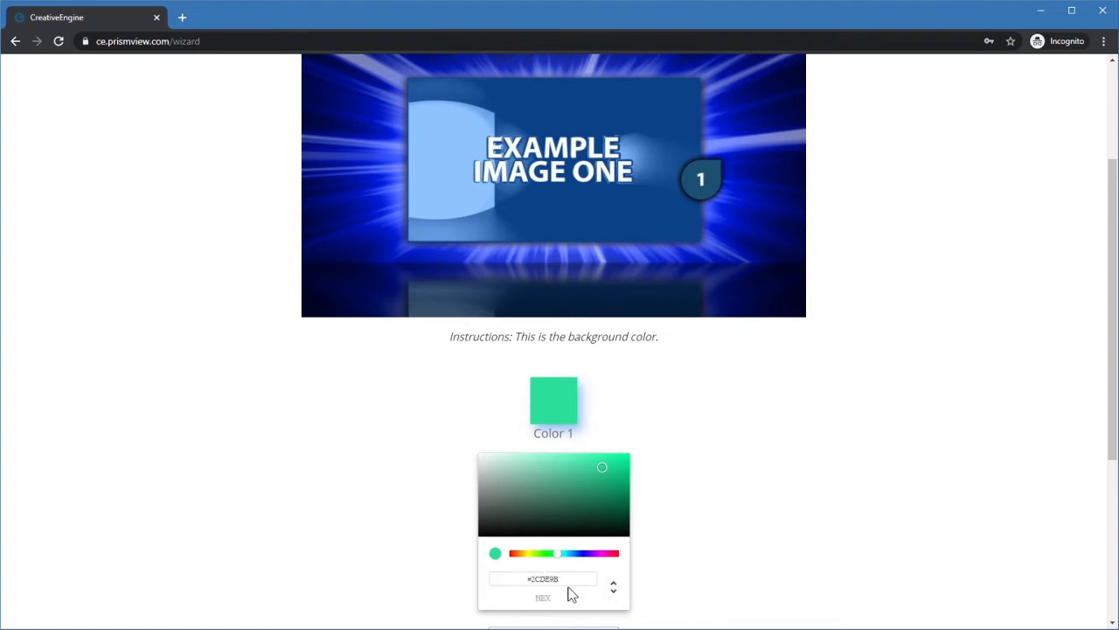
{"action": "left_click", "coordinate": [615, 588]}
Change Color 1 to a medium blue of RGB 37, 114, 201
{"action": "mouse_move", "coordinate": [600, 492]}
{"action": "left_mouse_down"}
{"action": "mouse_move", "coordinate": [565, 490]}
{"action": "mouse_move", "coordinate": [620, 467]}
{"action": "mouse_move", "coordinate": [603, 473]}
{"action": "left_mouse_up"}
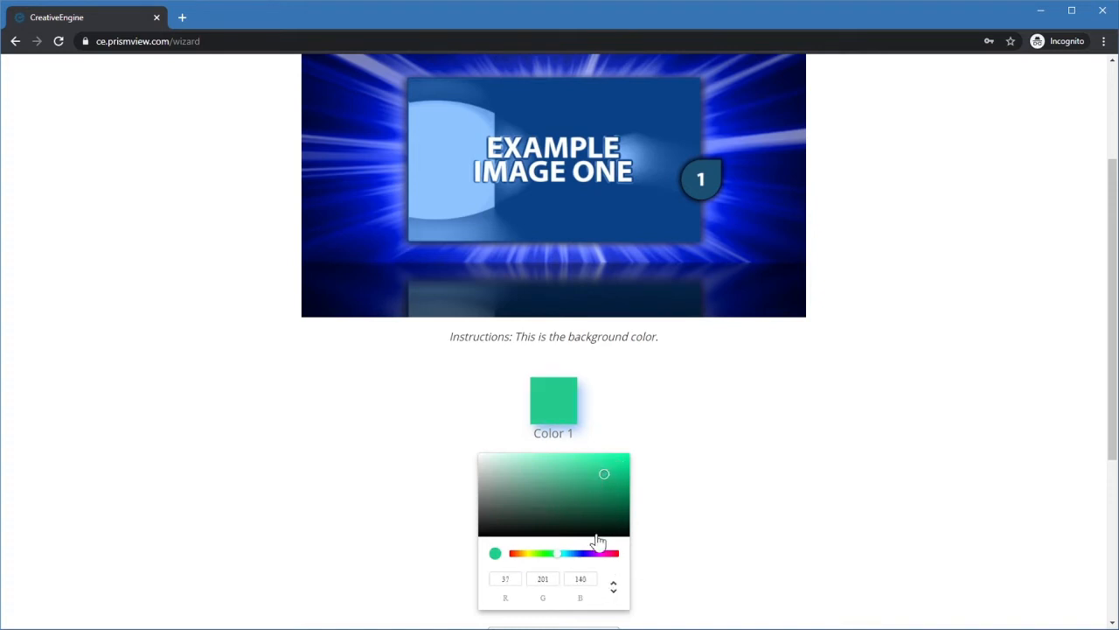
{"action": "left_click_drag", "start_coordinate": [574, 555], "coordinate": [577, 557]}
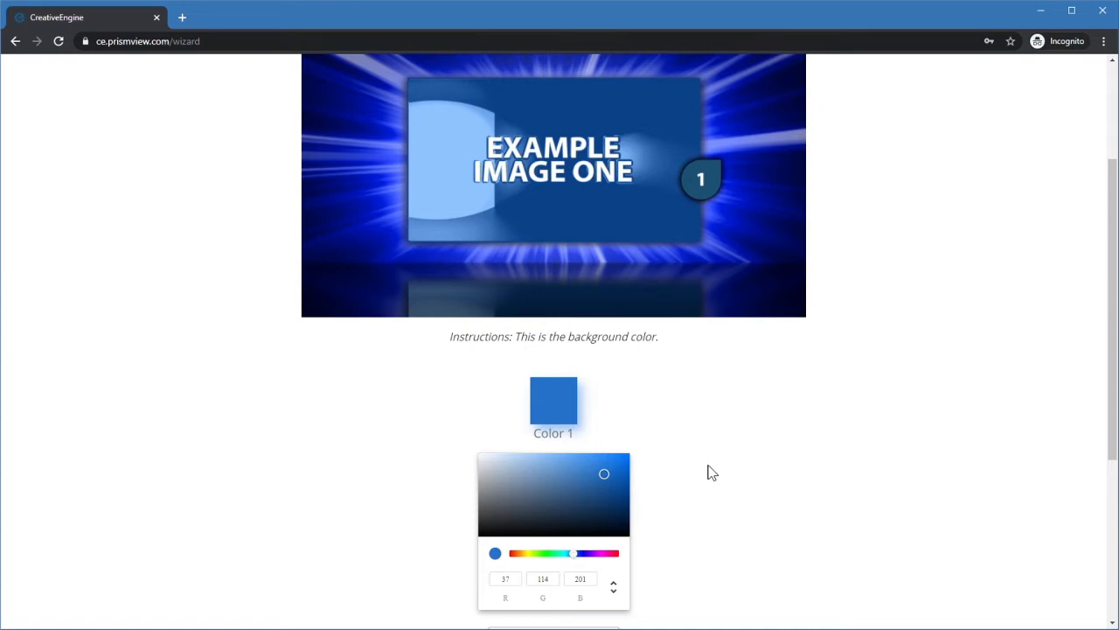
Using the purple eagle.png logo as reference, set Color 1 to purple, RGB 82, 20, 175, and continue to the Image 1 stage
{"action": "left_click_drag", "start_coordinate": [0, 103], "coordinate": [887, 113]}
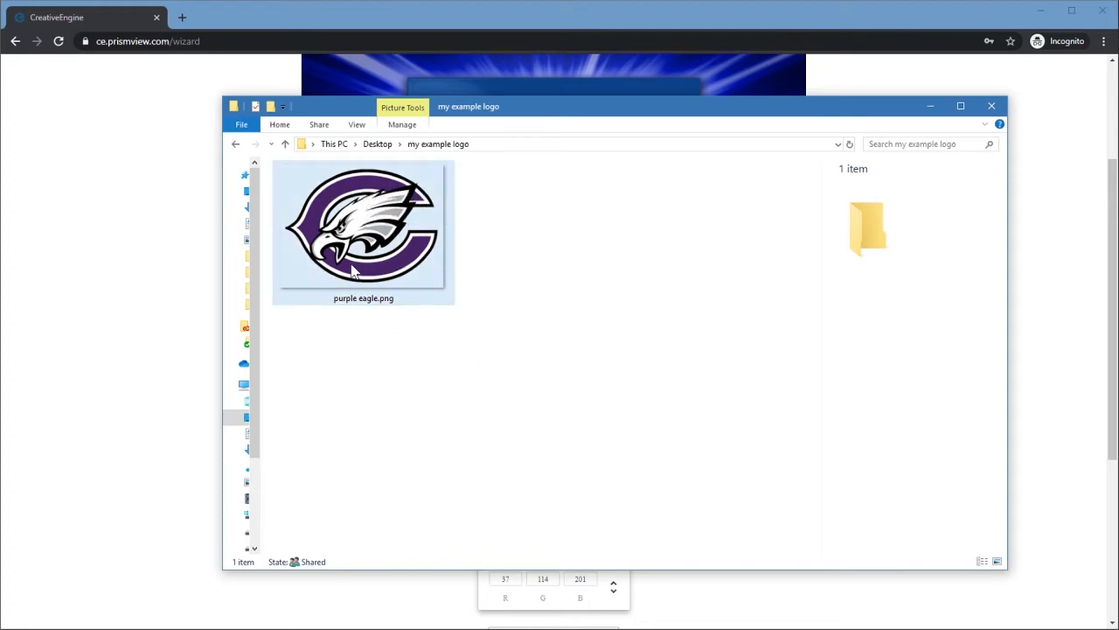
{"action": "left_click_drag", "start_coordinate": [875, 112], "coordinate": [0, 89]}
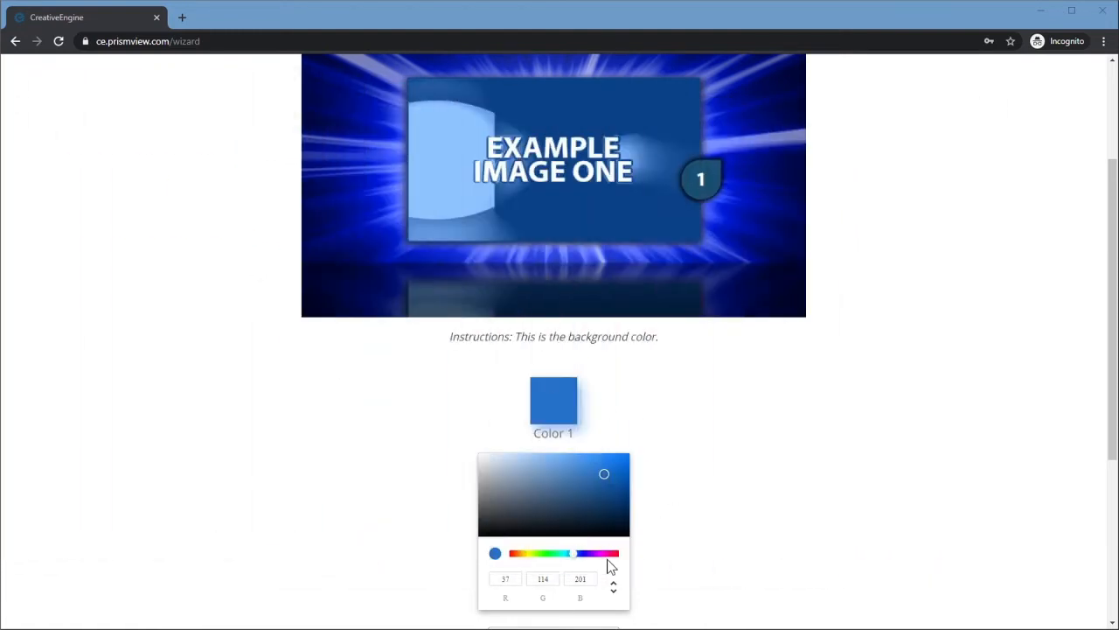
{"action": "left_click_drag", "start_coordinate": [585, 563], "coordinate": [594, 563]}
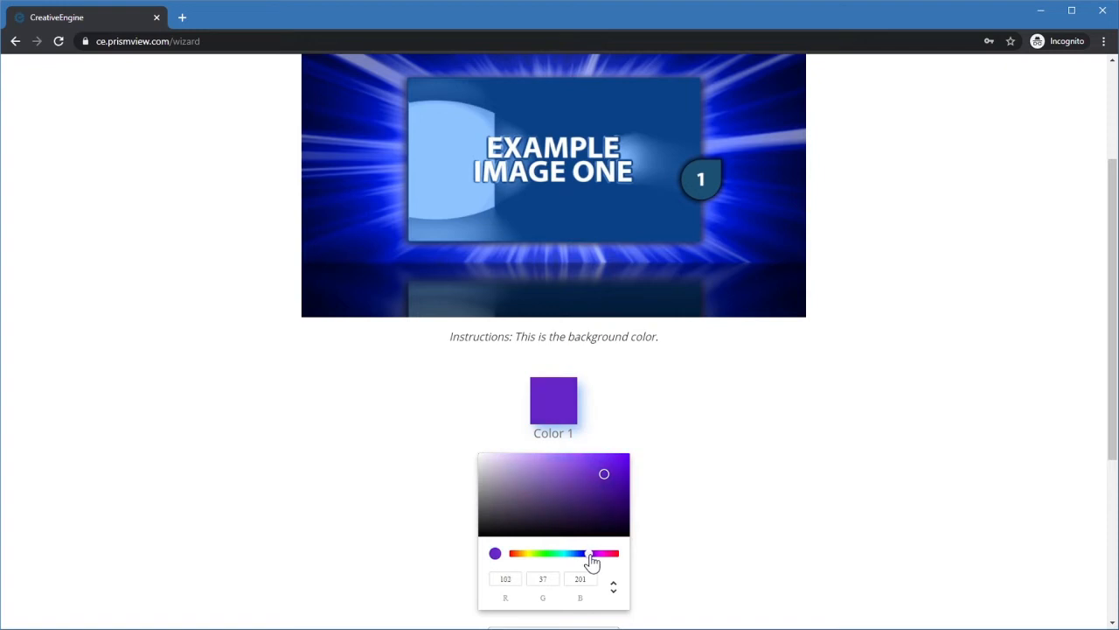
{"action": "left_click_drag", "start_coordinate": [617, 472], "coordinate": [615, 482]}
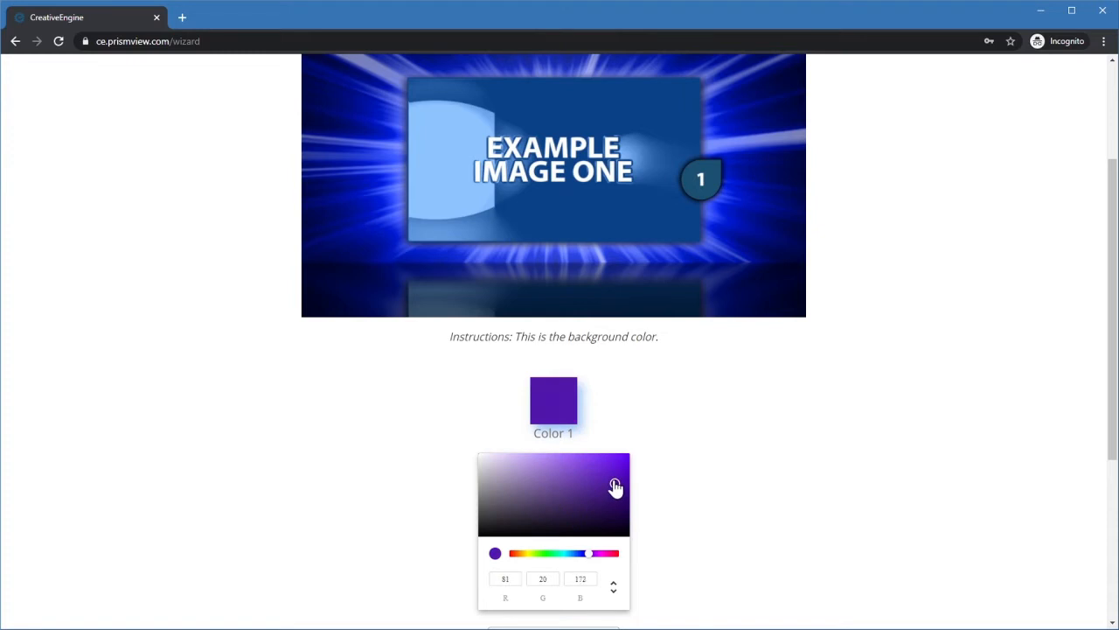
{"action": "scroll", "coordinate": [674, 474], "scroll_direction": "down", "scroll_amount": 2}
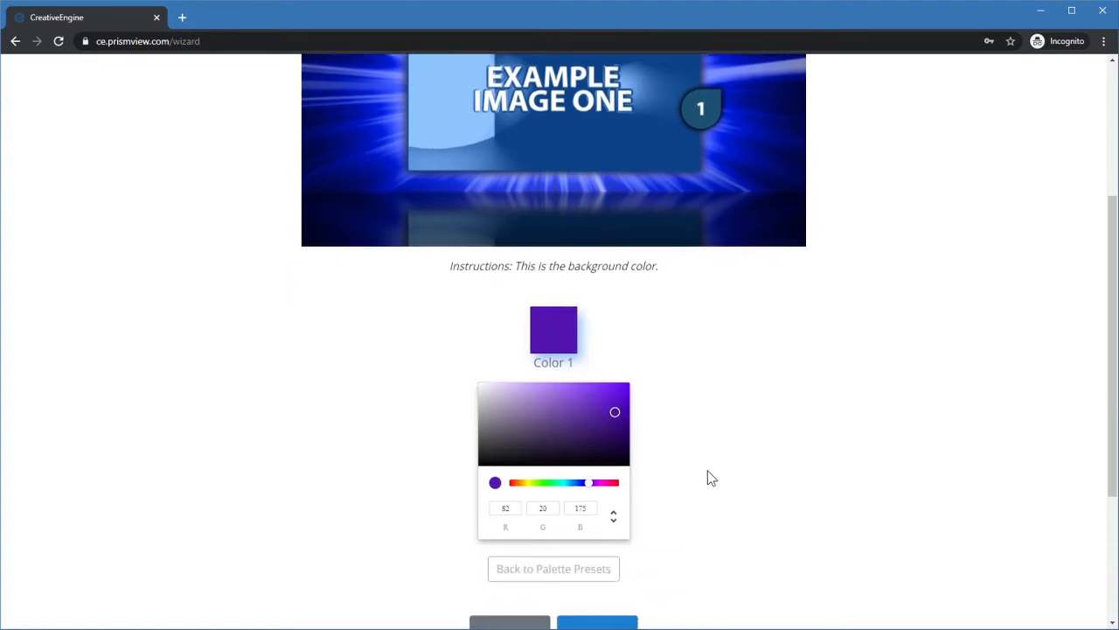
{"action": "left_click", "coordinate": [605, 534]}
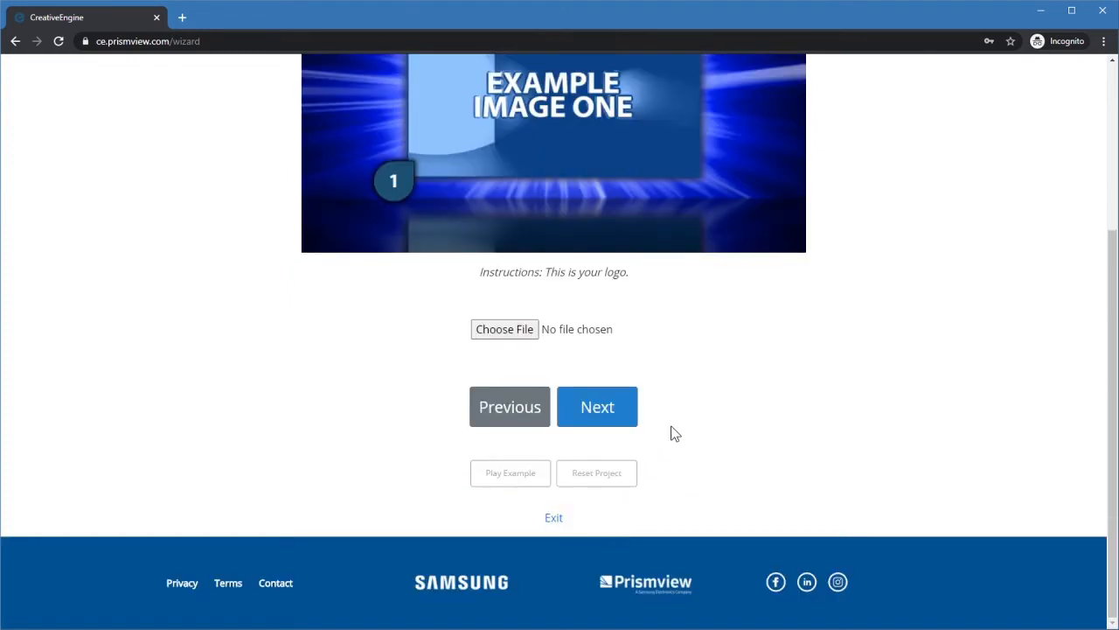
Browse for the logo image and select purple eagle.png in the my example logo folder
{"action": "scroll", "coordinate": [671, 433], "scroll_direction": "up", "scroll_amount": 2}
{"action": "scroll", "coordinate": [703, 482], "scroll_direction": "up", "scroll_amount": 1}
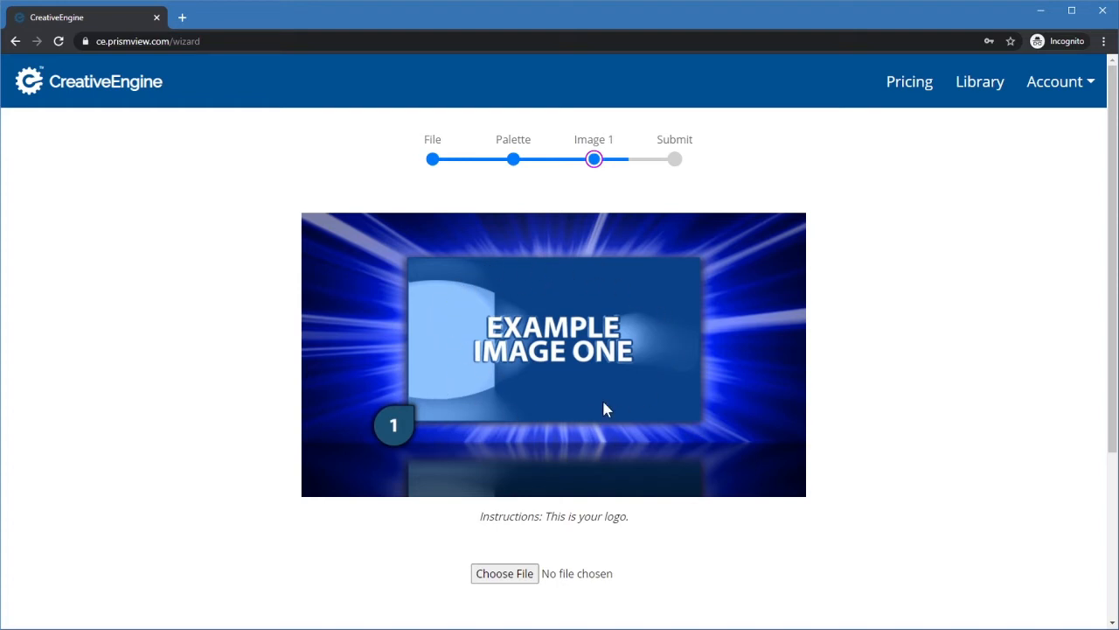
{"action": "scroll", "coordinate": [601, 397], "scroll_direction": "down", "scroll_amount": 1}
{"action": "left_click", "coordinate": [514, 484]}
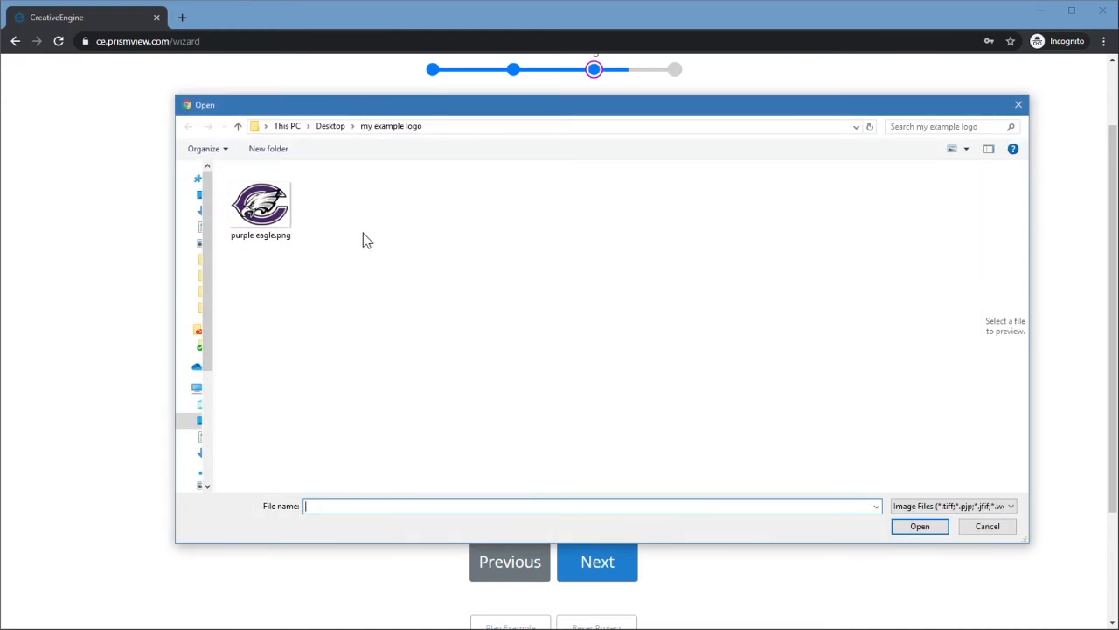
{"action": "left_click", "coordinate": [281, 223]}
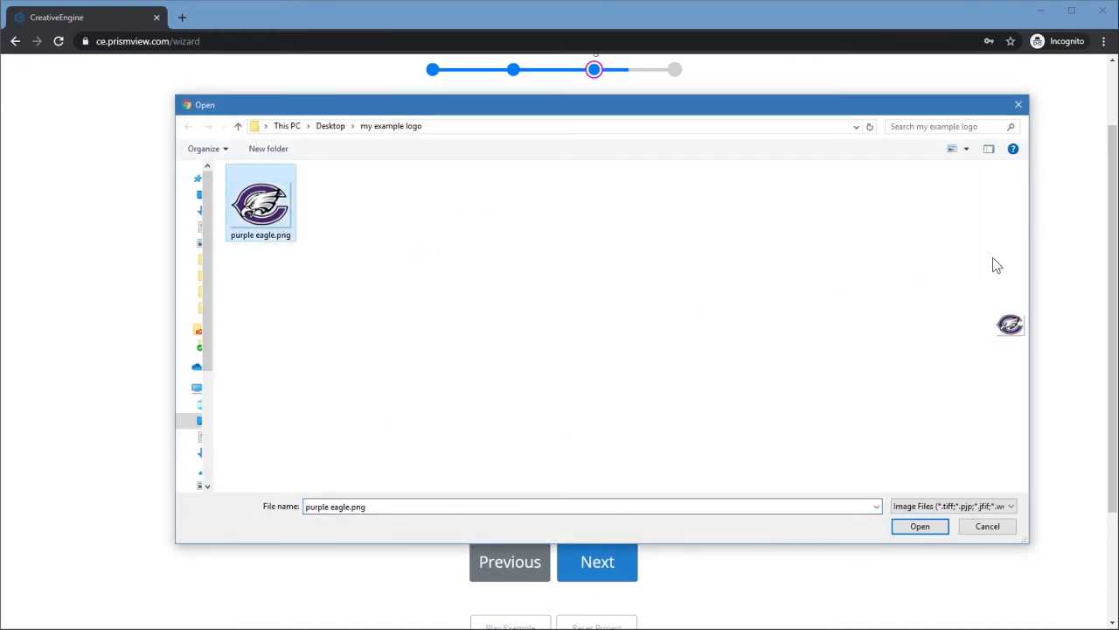
Enlarge the file preview to examine the purple eagle.png logo's background, and shrink the preview again
{"action": "left_click", "coordinate": [984, 263]}
{"action": "left_click_drag", "start_coordinate": [983, 257], "coordinate": [705, 250]}
{"action": "left_click", "coordinate": [284, 206]}
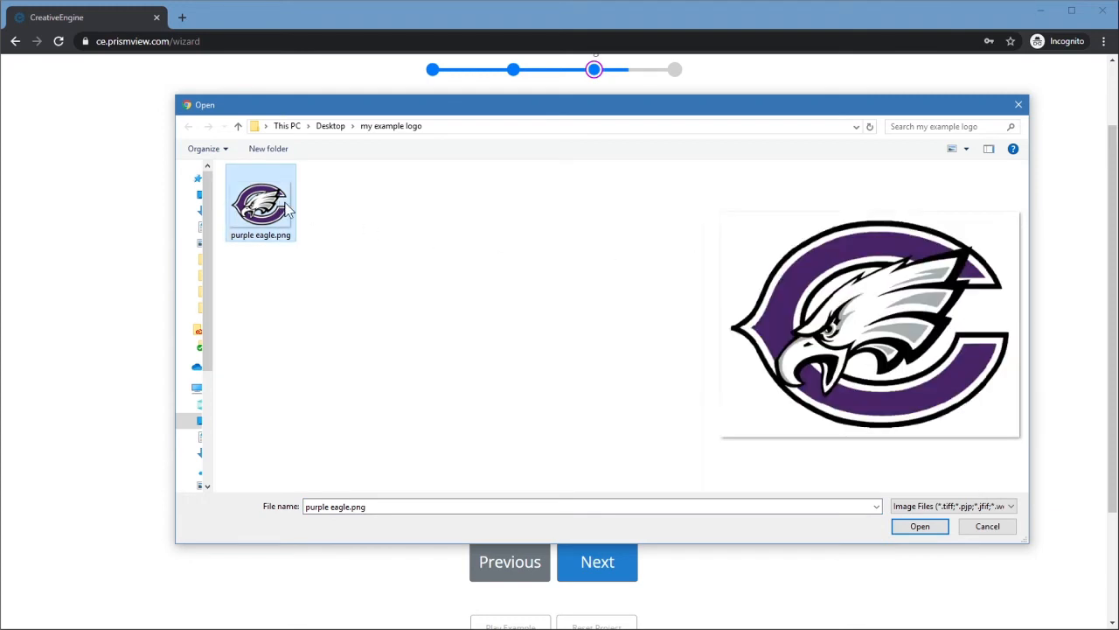
{"action": "left_click_drag", "start_coordinate": [705, 304], "coordinate": [841, 305]}
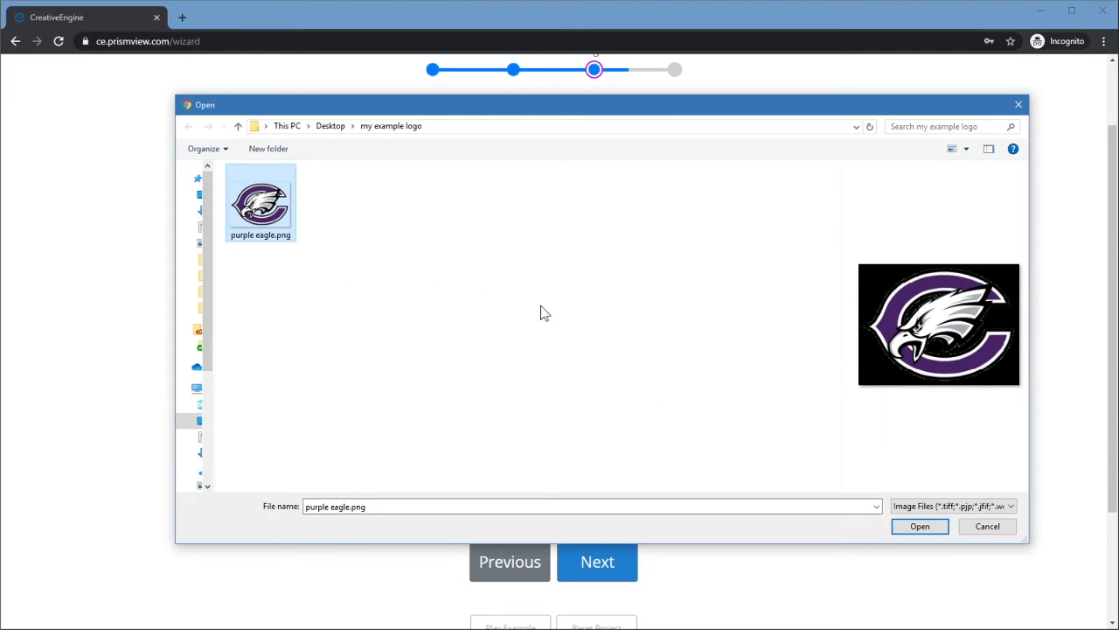
Open purple eagle.png as the Image 1 logo for upload
{"action": "left_click", "coordinate": [923, 534]}
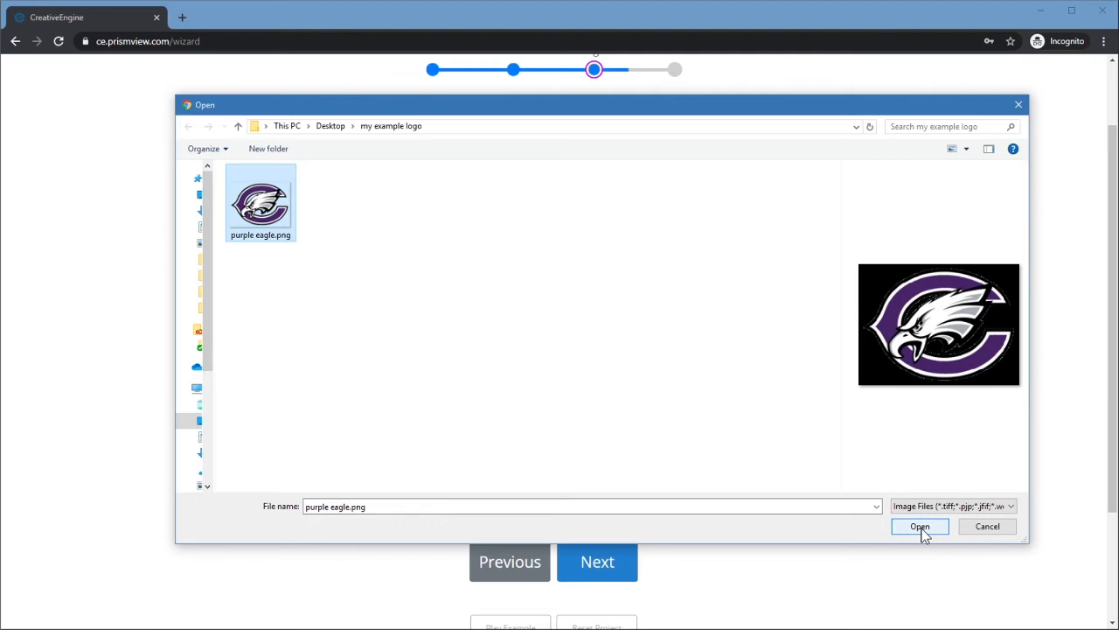
{"action": "left_click", "coordinate": [920, 529]}
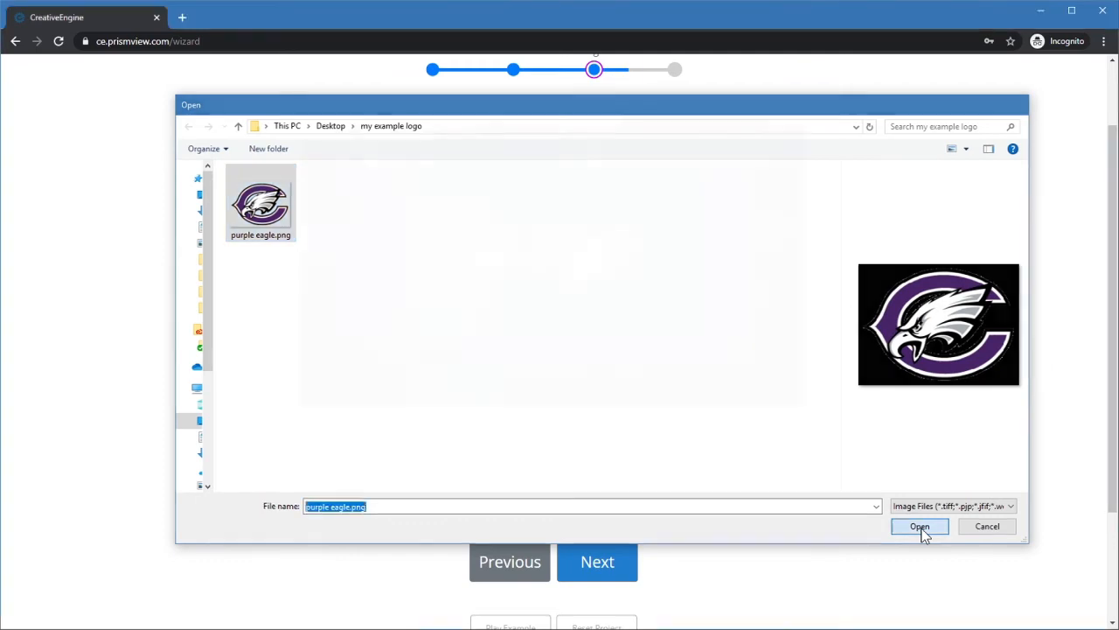
{"action": "scroll", "coordinate": [913, 488], "scroll_direction": "up", "scroll_amount": 1}
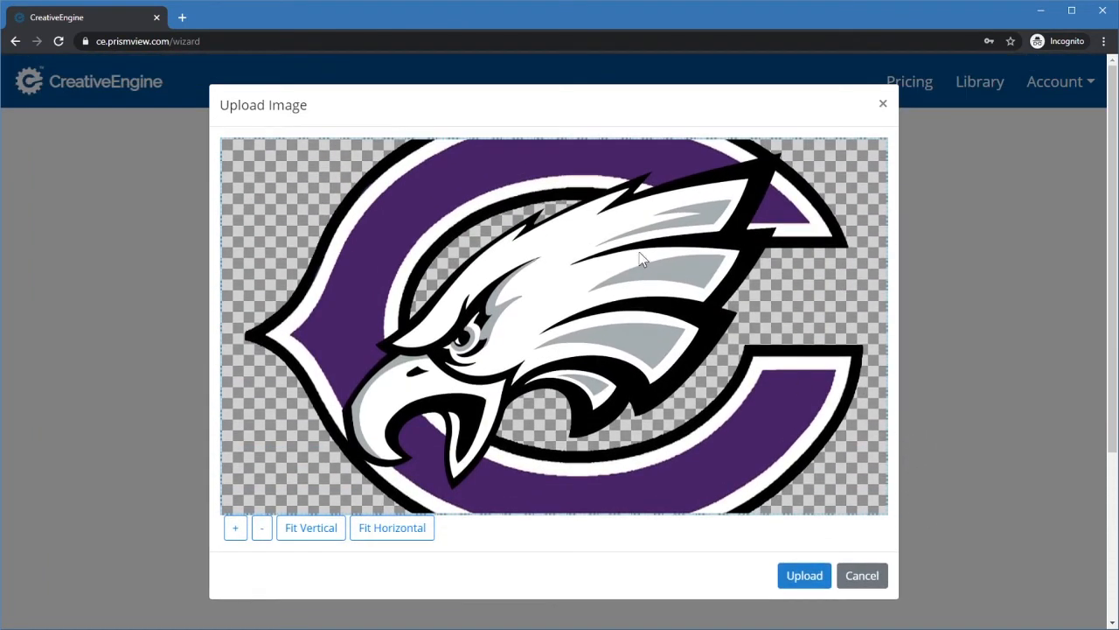
Try repositioning the eagle logo within the Upload Image frame
{"action": "left_click_drag", "start_coordinate": [493, 219], "coordinate": [585, 243]}
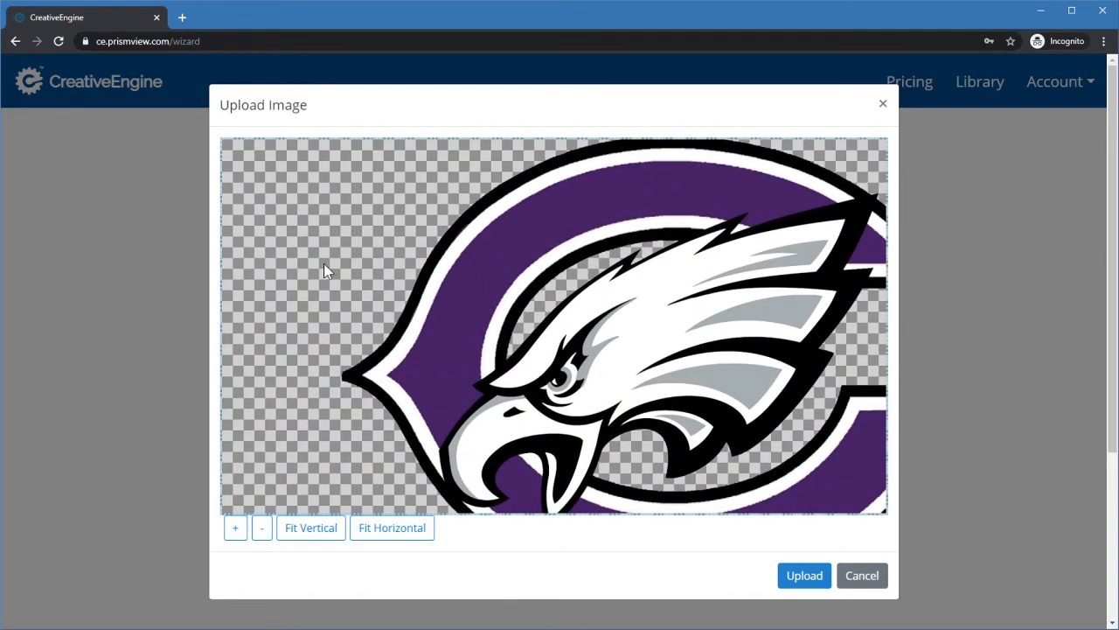
{"action": "left_click_drag", "start_coordinate": [490, 292], "coordinate": [490, 319]}
{"action": "left_click_drag", "start_coordinate": [573, 370], "coordinate": [590, 295]}
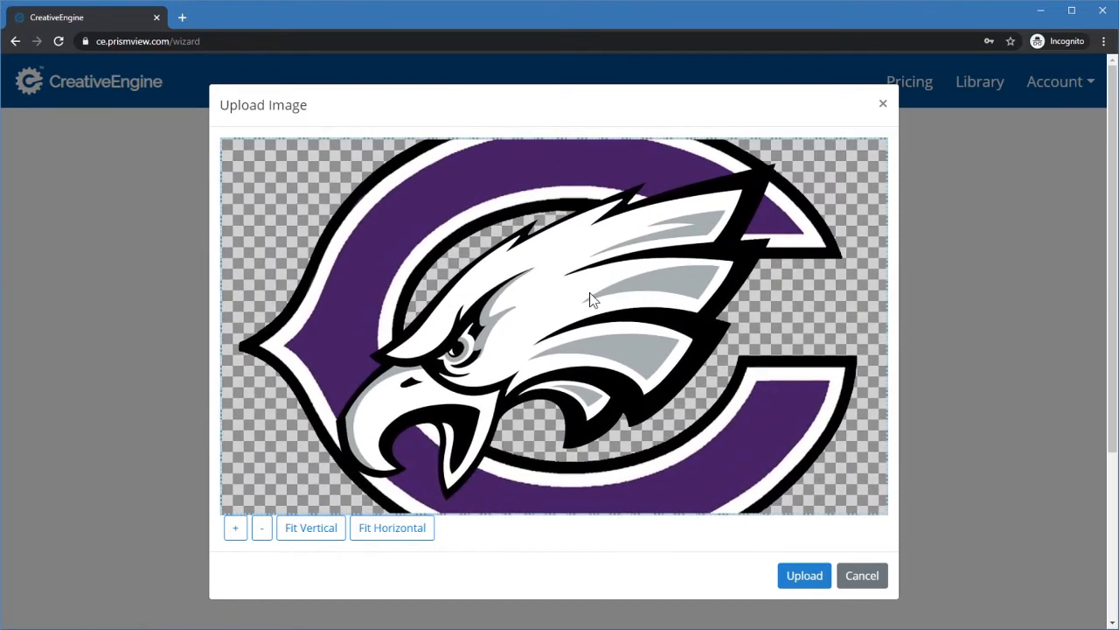
Try enlarging and shrinking the eagle logo in the frame, and fit it vertically and horizontally
{"action": "left_click", "coordinate": [297, 545]}
{"action": "left_click", "coordinate": [237, 530]}
{"action": "left_click", "coordinate": [237, 530]}
{"action": "left_click", "coordinate": [237, 530]}
{"action": "left_click", "coordinate": [259, 530]}
{"action": "left_click", "coordinate": [258, 530]}
{"action": "left_click", "coordinate": [259, 530]}
{"action": "left_click", "coordinate": [237, 530]}
{"action": "left_click", "coordinate": [238, 530]}
{"action": "left_click", "coordinate": [260, 530]}
{"action": "left_click", "coordinate": [339, 533]}
{"action": "left_click", "coordinate": [396, 536]}
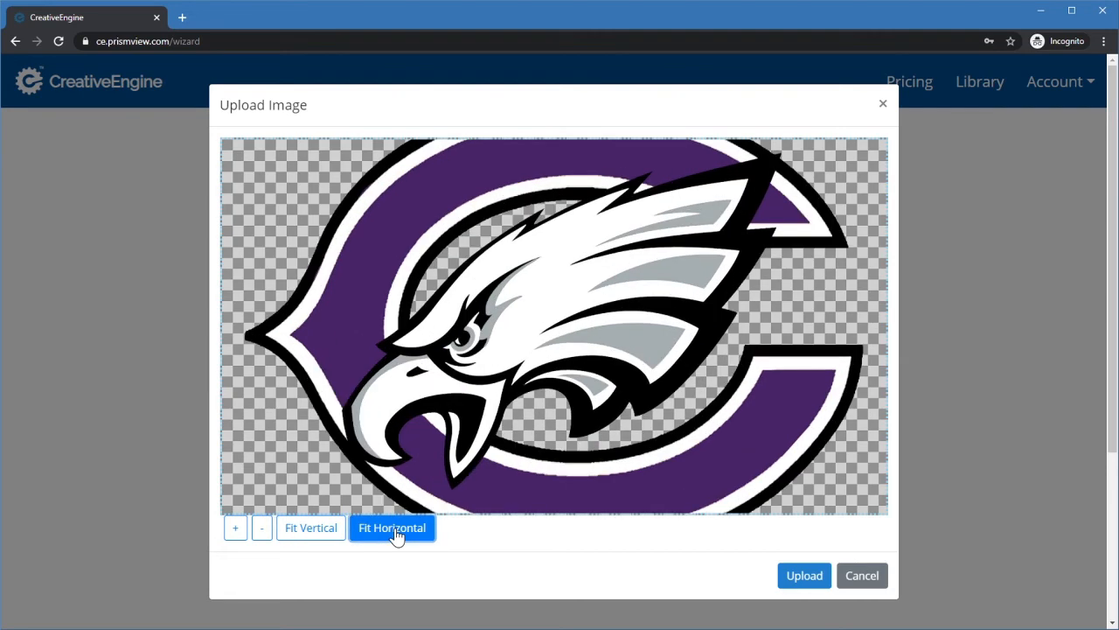
Fit the eagle logo vertically in the frame, enlarge it by one increment, and upload it
{"action": "left_click", "coordinate": [309, 533]}
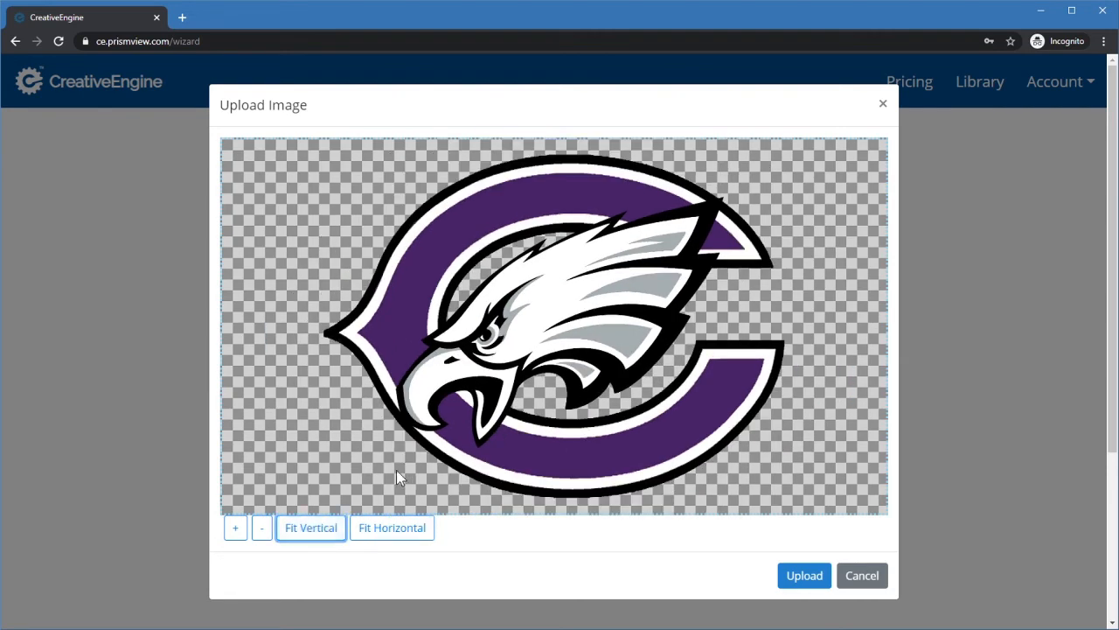
{"action": "left_click", "coordinate": [234, 534]}
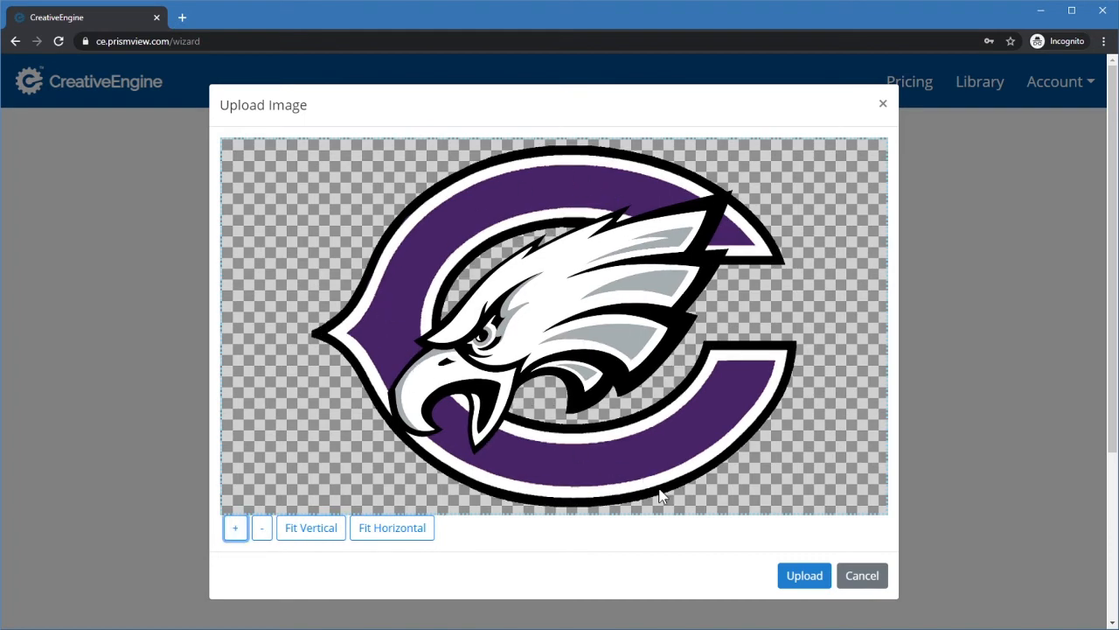
{"action": "left_click", "coordinate": [798, 577]}
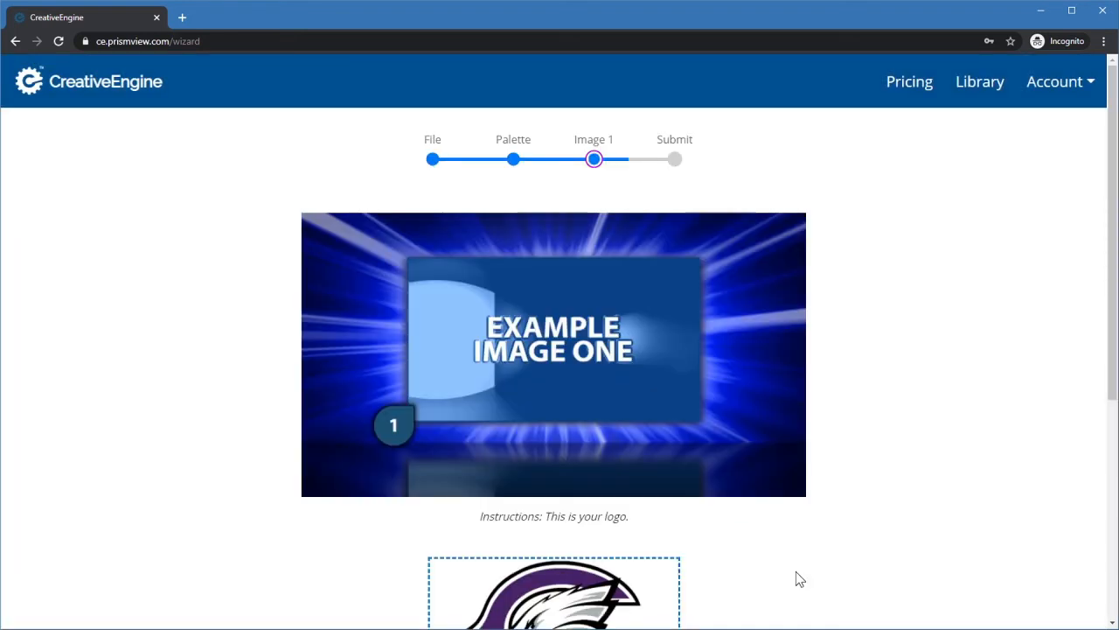
Check the uploaded eagle logo against the example image and continue to the Submit stage
{"action": "scroll", "coordinate": [813, 542], "scroll_direction": "down", "scroll_amount": 2}
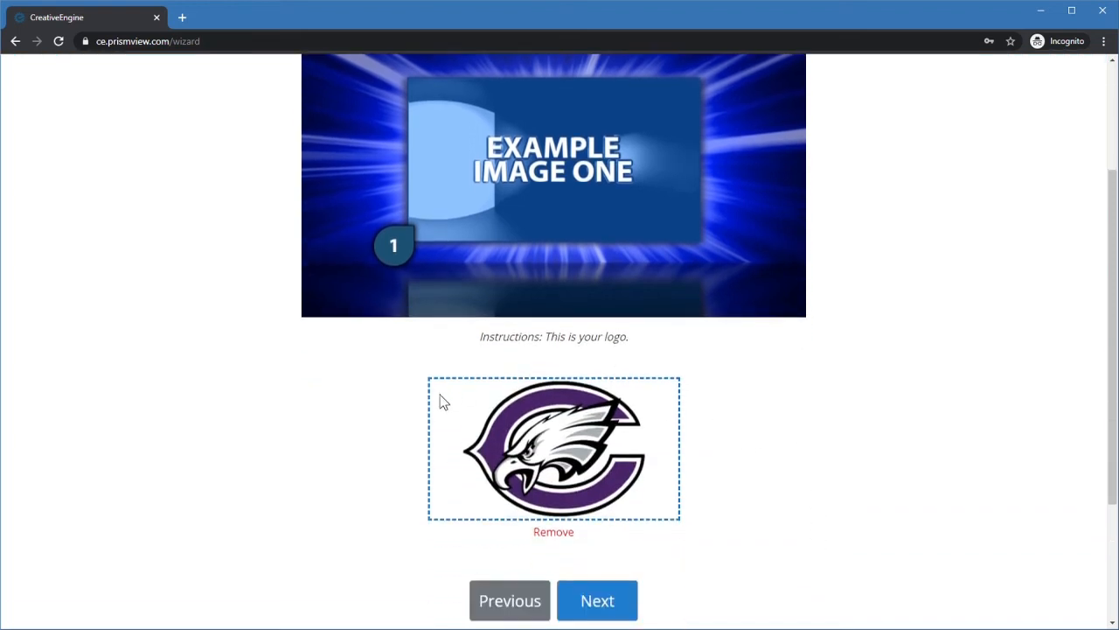
{"action": "scroll", "coordinate": [822, 448], "scroll_direction": "up", "scroll_amount": 1}
{"action": "scroll", "coordinate": [825, 449], "scroll_direction": "down", "scroll_amount": 3}
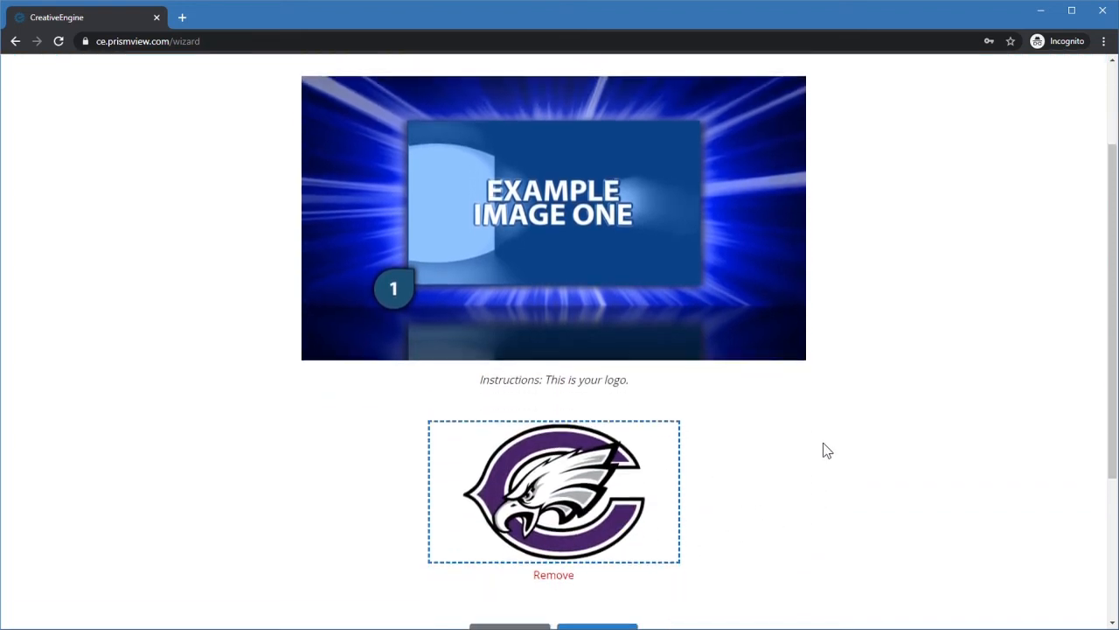
{"action": "left_click", "coordinate": [608, 513]}
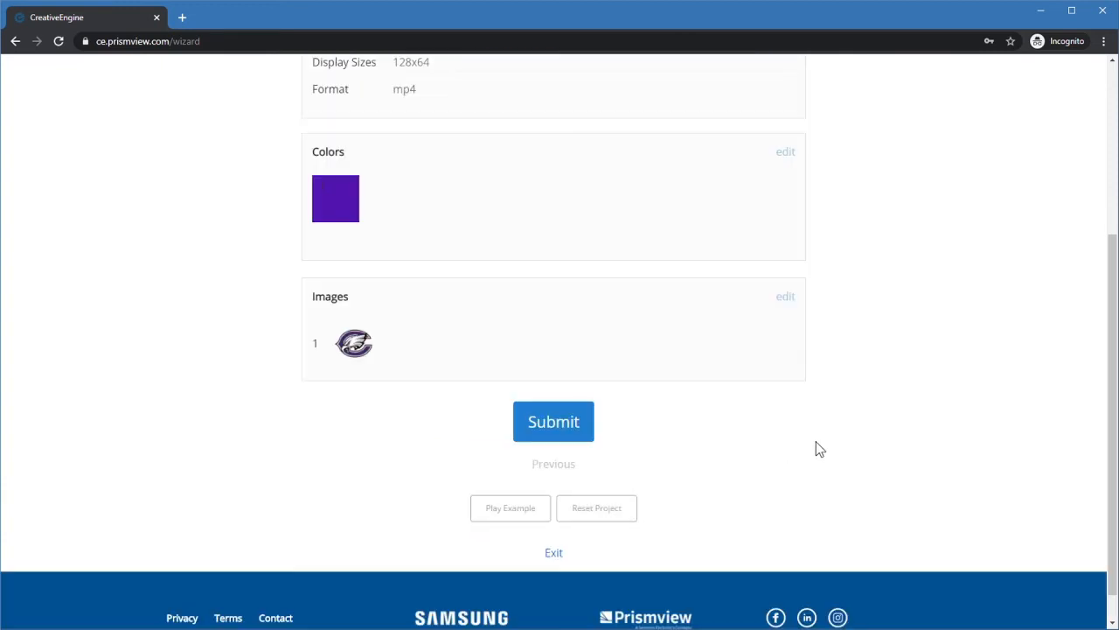
Review the file information, color and image selections, submit the project, and dismiss the submission dialog
{"action": "scroll", "coordinate": [829, 450], "scroll_direction": "up", "scroll_amount": 3}
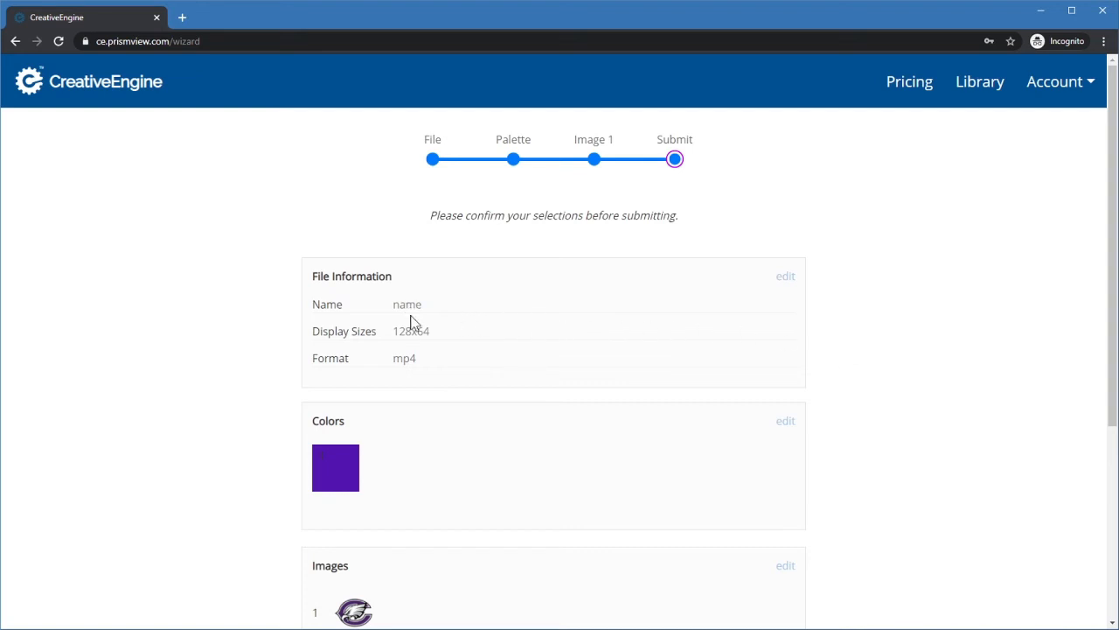
{"action": "scroll", "coordinate": [441, 337], "scroll_direction": "down", "scroll_amount": 1}
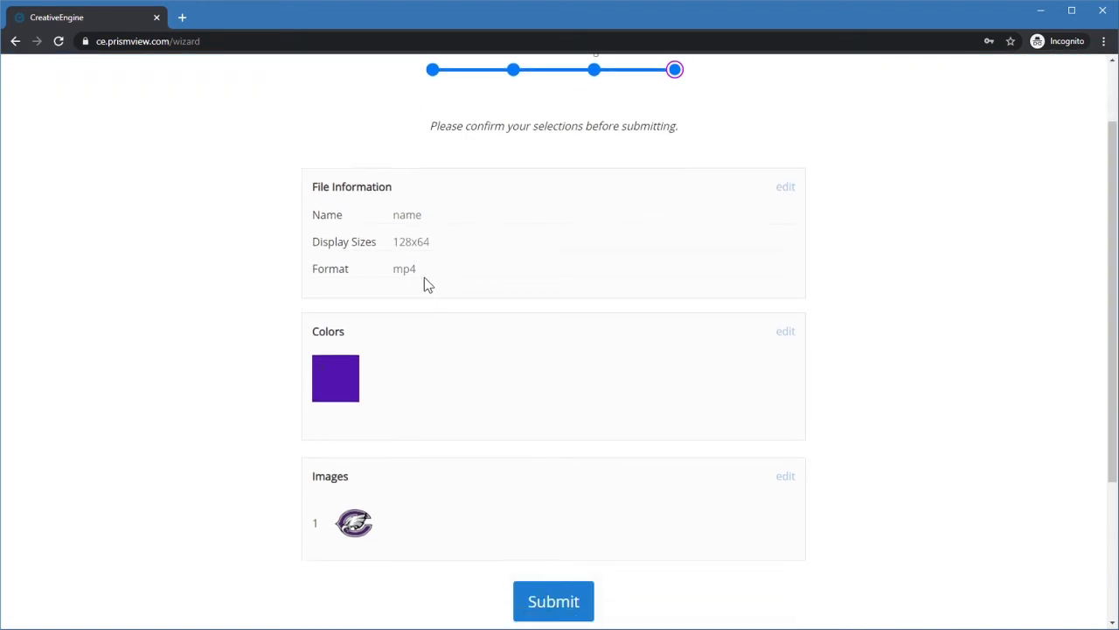
{"action": "scroll", "coordinate": [421, 293], "scroll_direction": "down", "scroll_amount": 1}
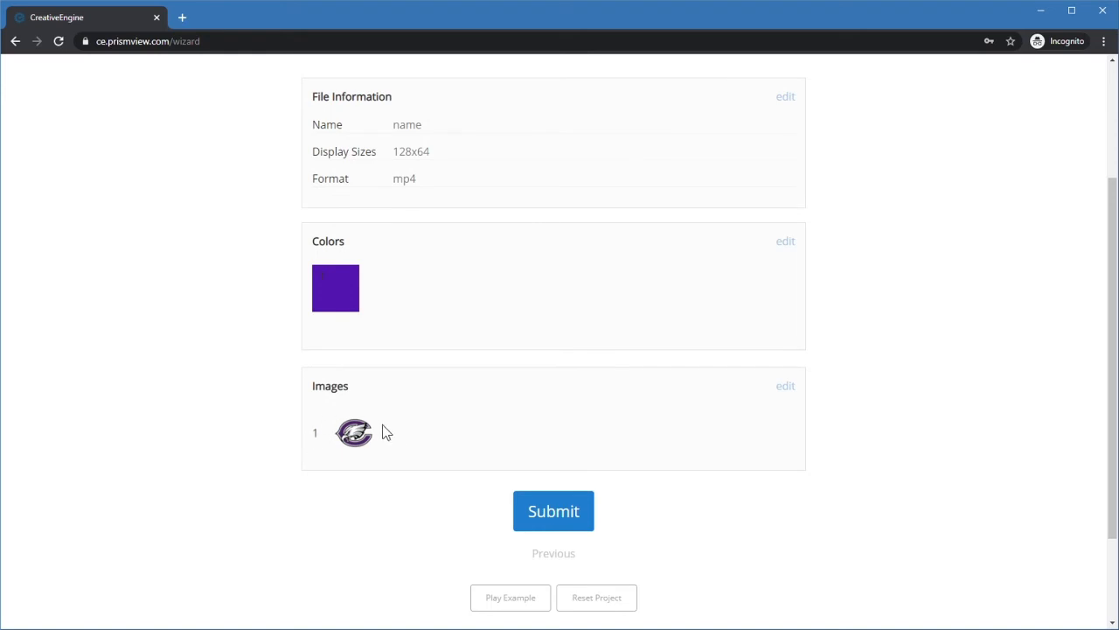
{"action": "left_click", "coordinate": [577, 520]}
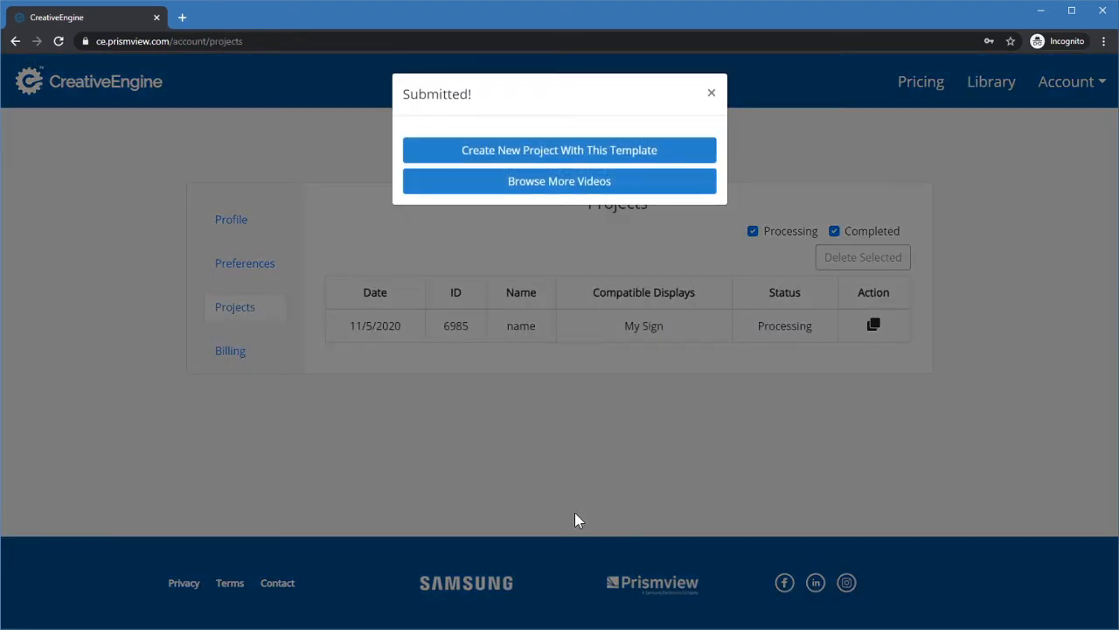
{"action": "left_click", "coordinate": [712, 93]}
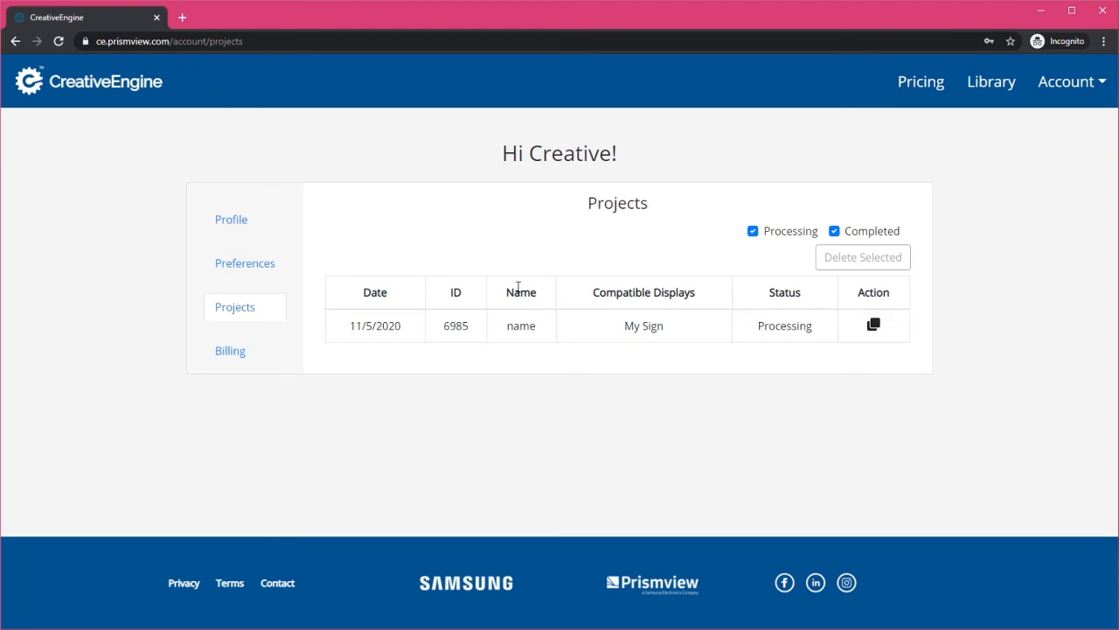
Refresh the projects list and watch the finished video in the media player, closing the player at the end
{"action": "left_click", "coordinate": [60, 42]}
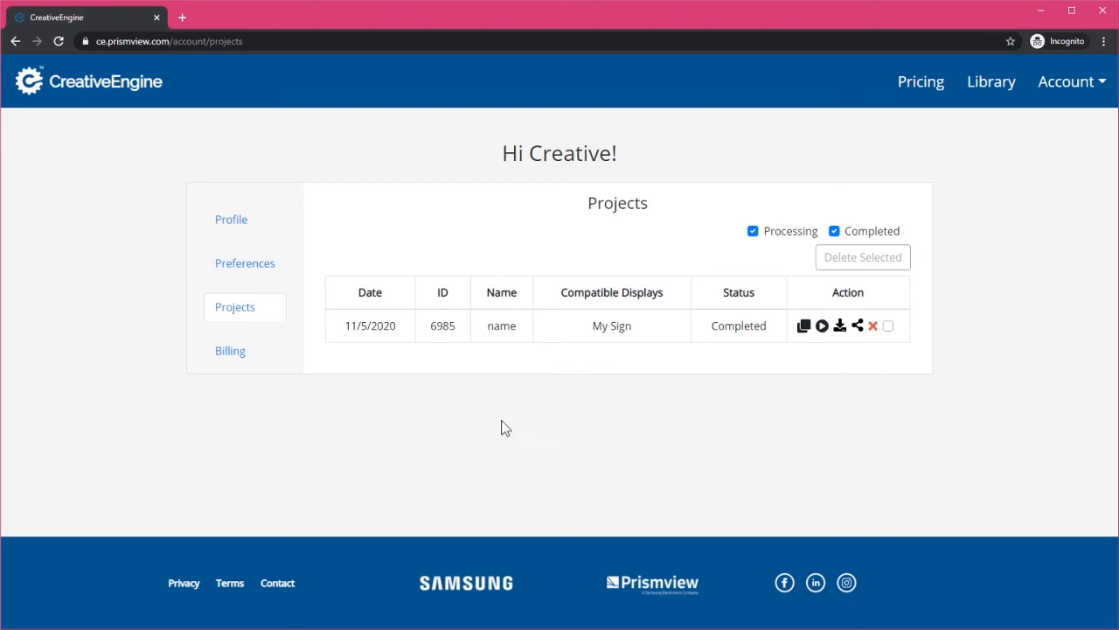
{"action": "left_click_drag", "start_coordinate": [2, 194], "coordinate": [717, 173]}
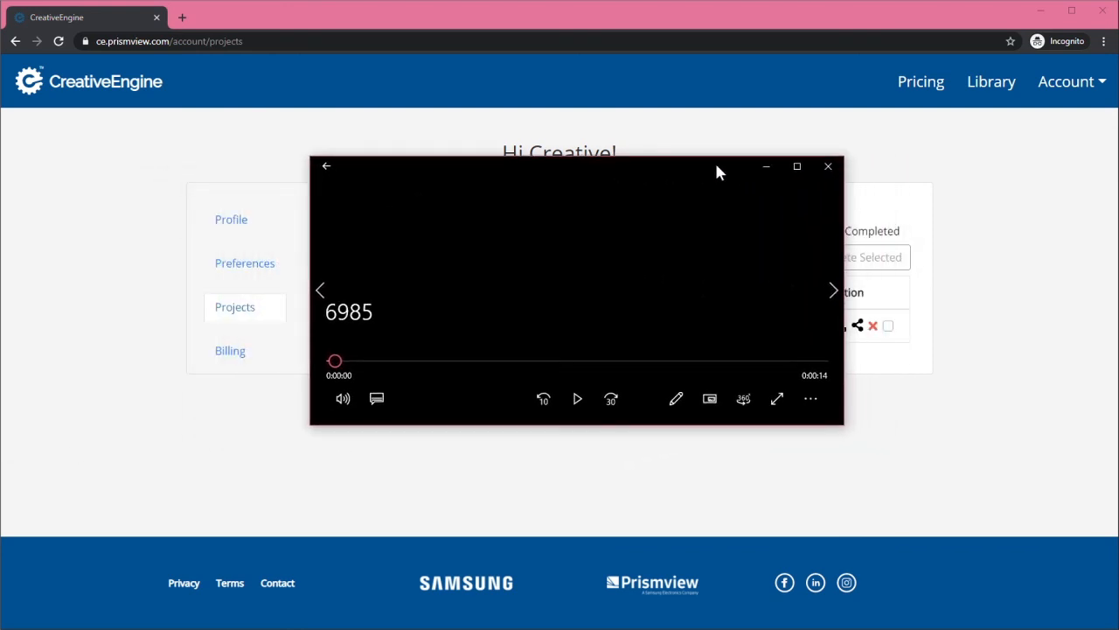
{"action": "left_click", "coordinate": [577, 400]}
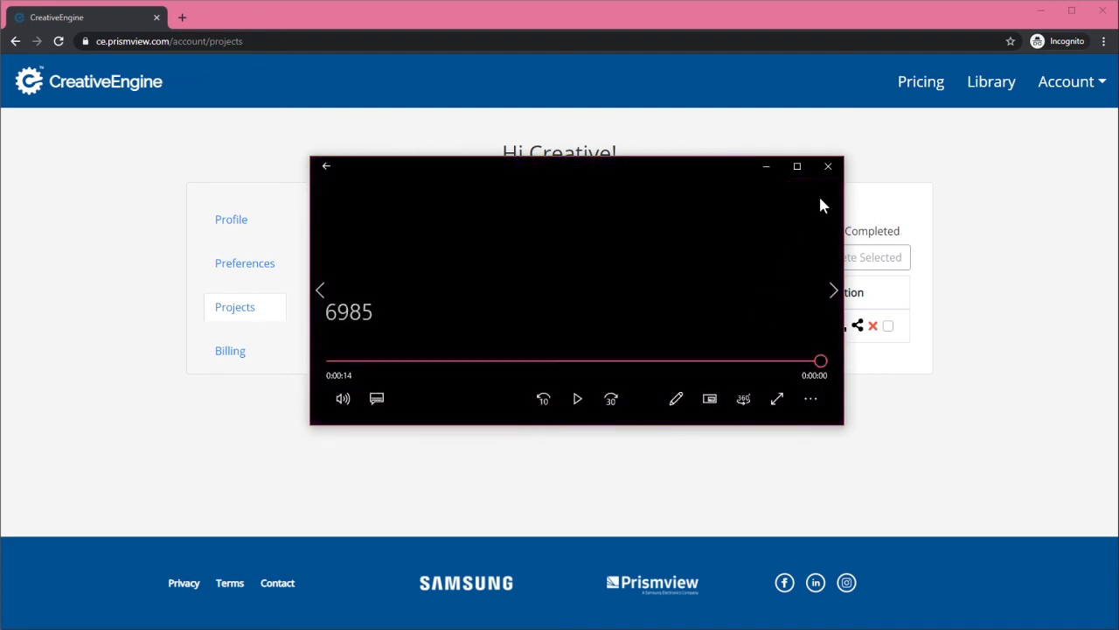
{"action": "left_click", "coordinate": [829, 166]}
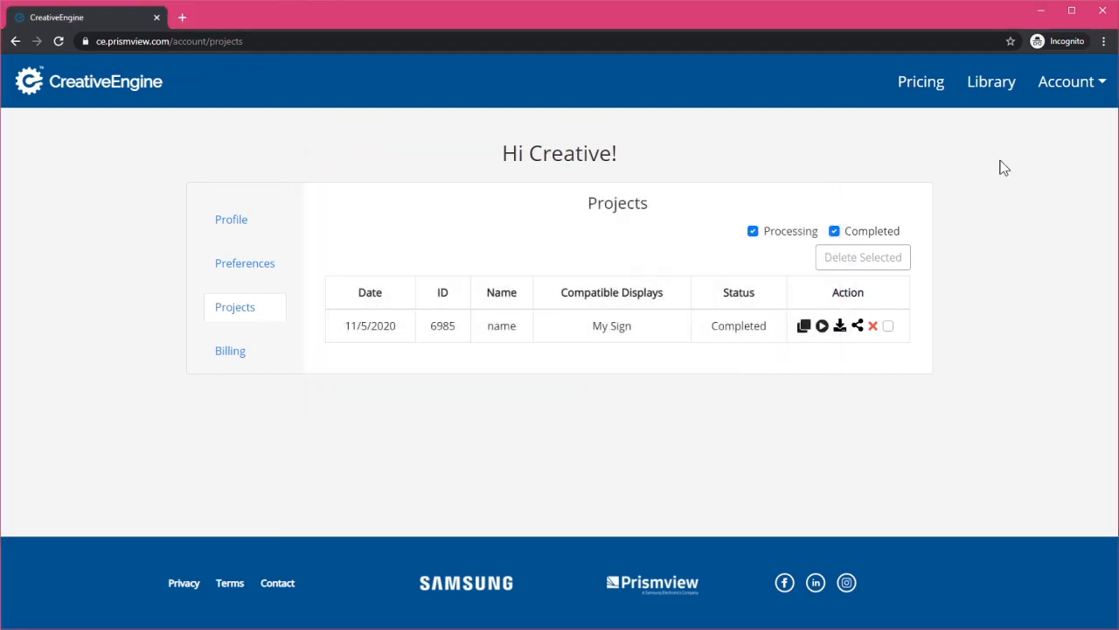